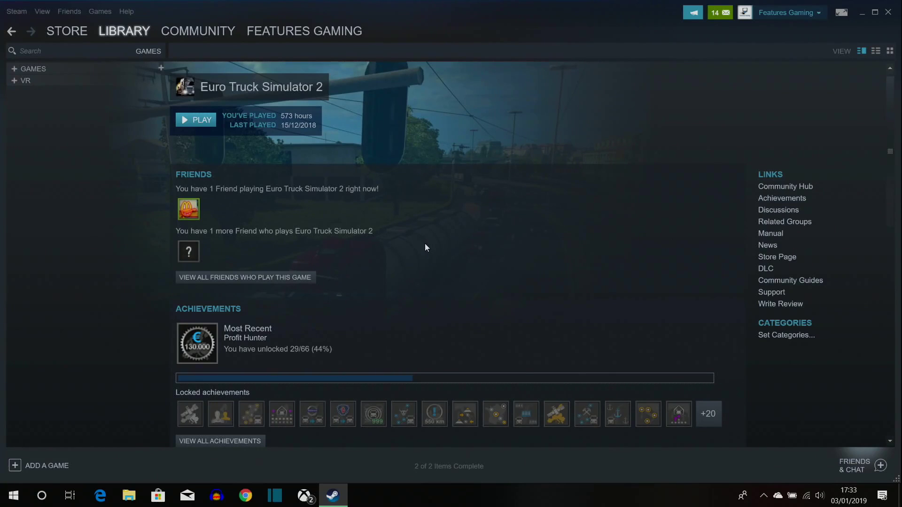
# Open the Steam profile's privacy settings from the account menu via Edit Profile
pyautogui.scroll(-3, 448, 221)
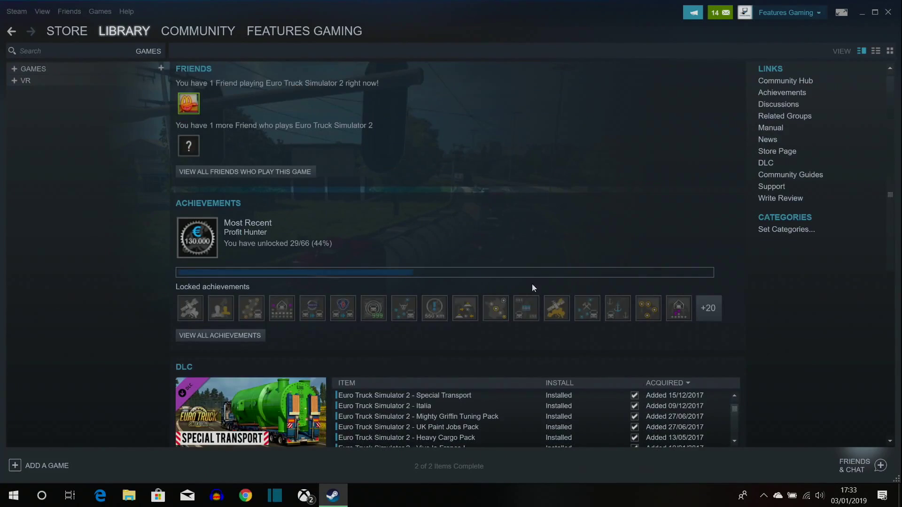
pyautogui.scroll(-3, 530, 294)
pyautogui.scroll(-3, 552, 236)
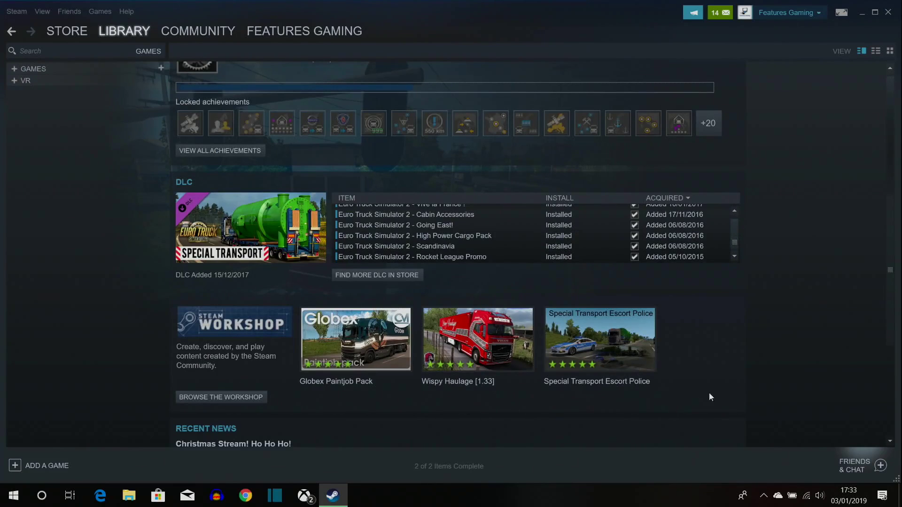
pyautogui.scroll(8, 702, 400)
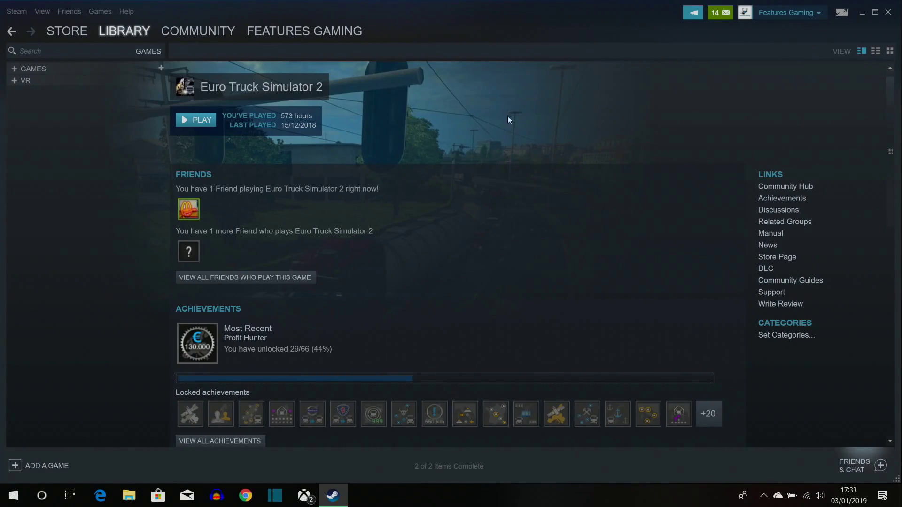
pyautogui.click(776, 13)
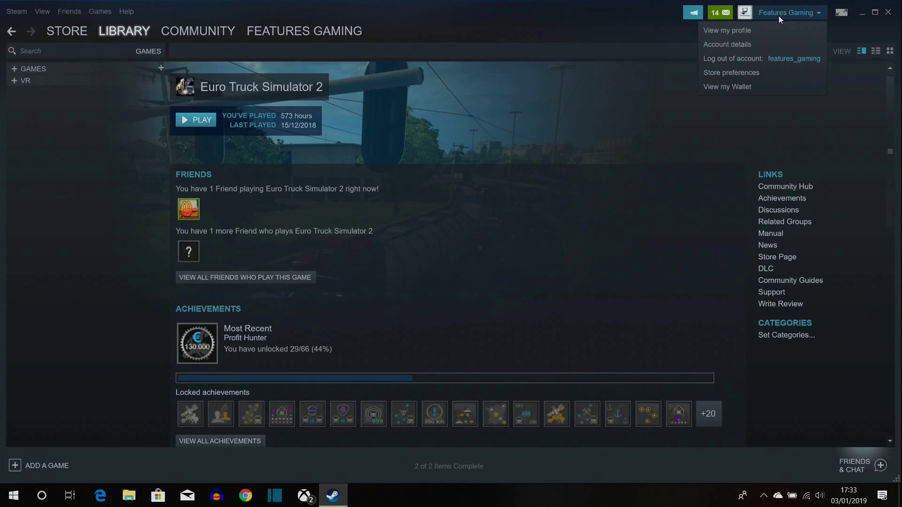
pyautogui.click(741, 30)
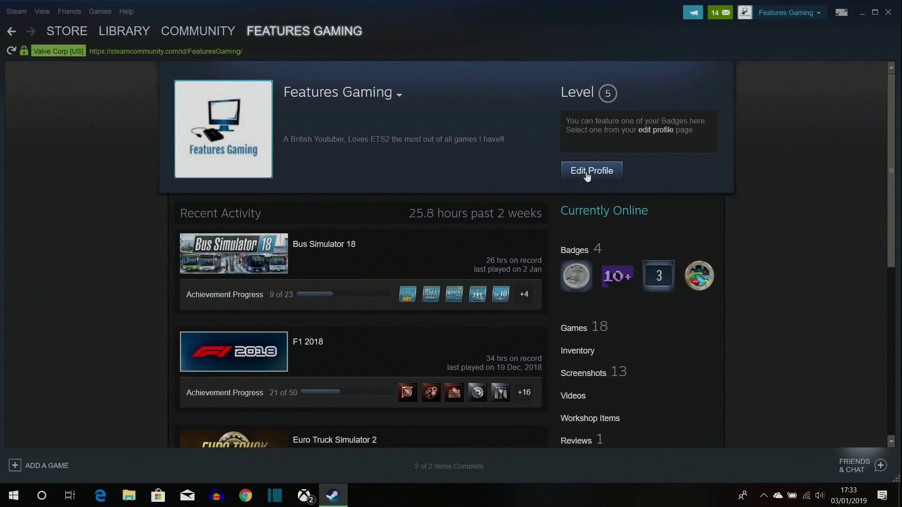
pyautogui.click(587, 176)
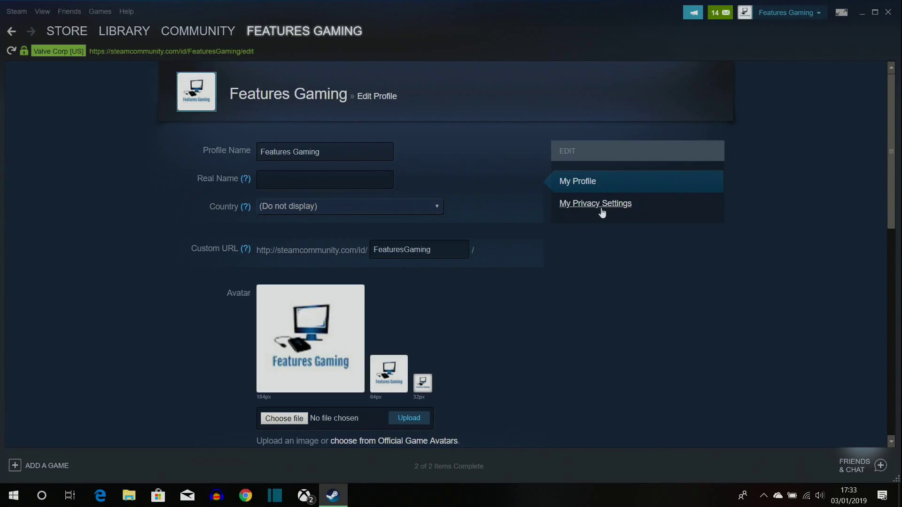
pyautogui.click(603, 212)
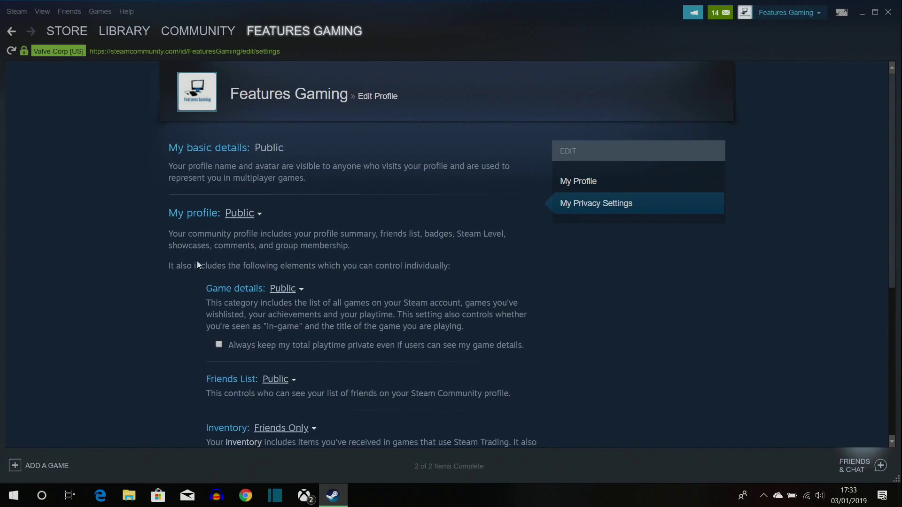
# Keep Game details and My profile visibility set to Public
pyautogui.click(283, 289)
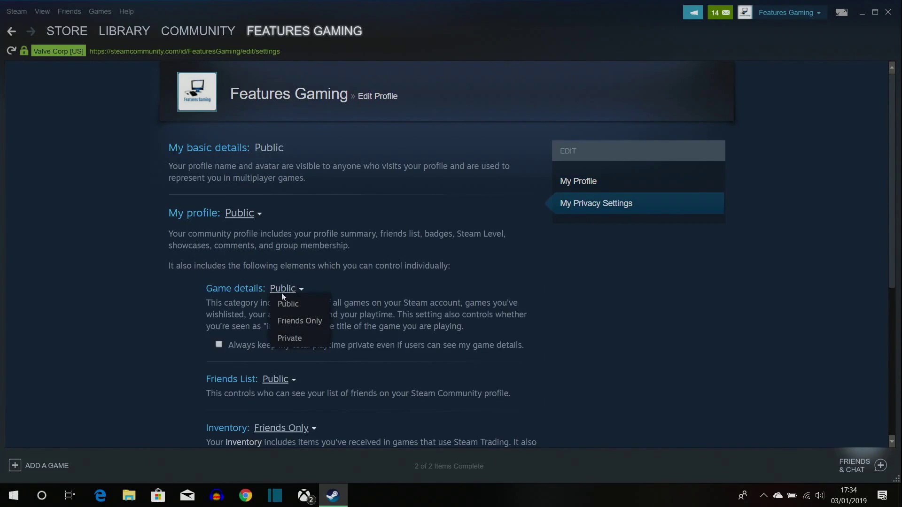
pyautogui.click(288, 305)
pyautogui.click(240, 213)
pyautogui.click(239, 229)
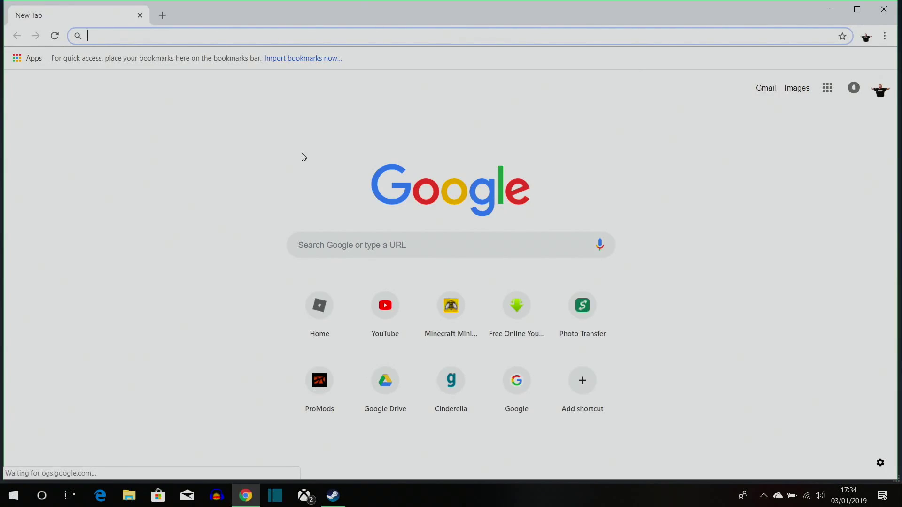
# Search Google for 'truckers' and open the TruckersMP website from the results
pyautogui.write('truckersmp')
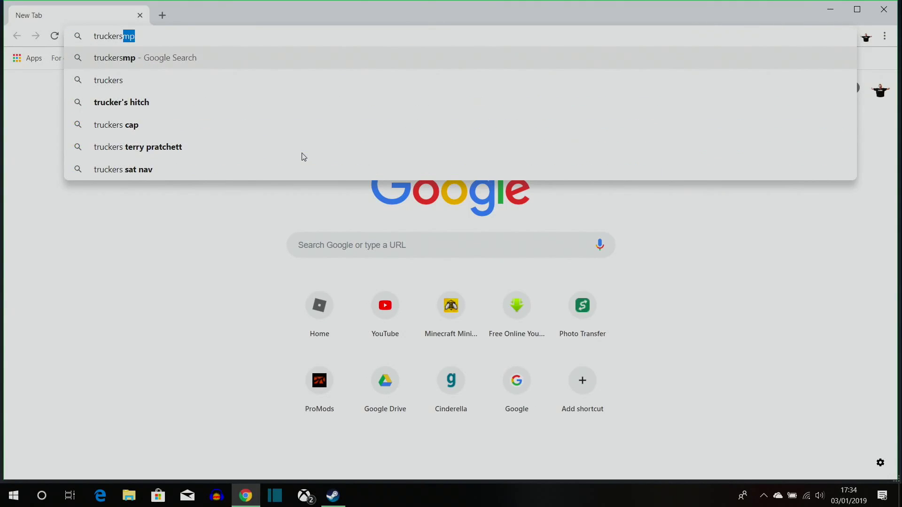
pyautogui.press('Return')
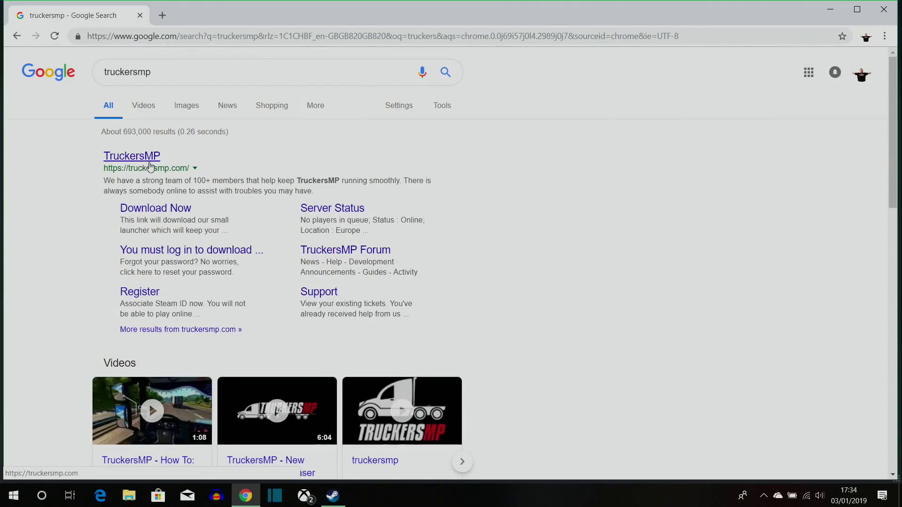
pyautogui.scroll(-8, 178, 331)
pyautogui.scroll(-3, 179, 332)
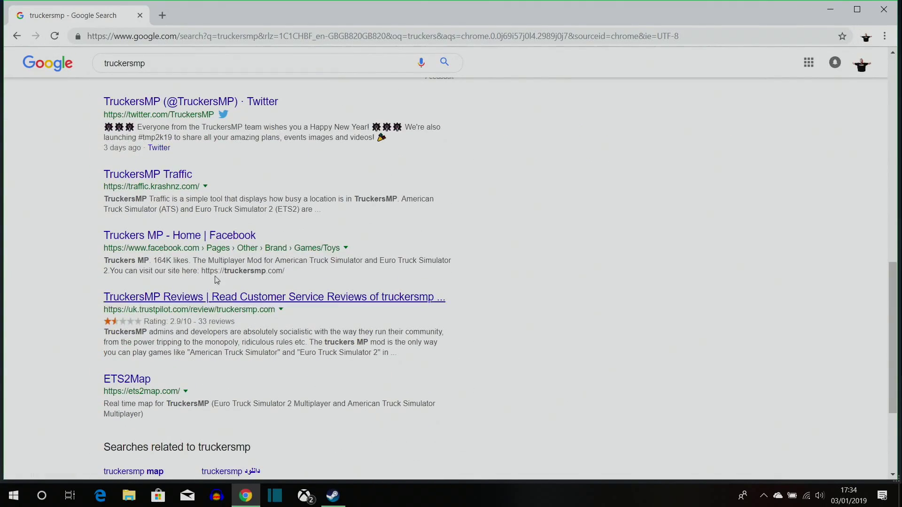
pyautogui.scroll(11, 151, 344)
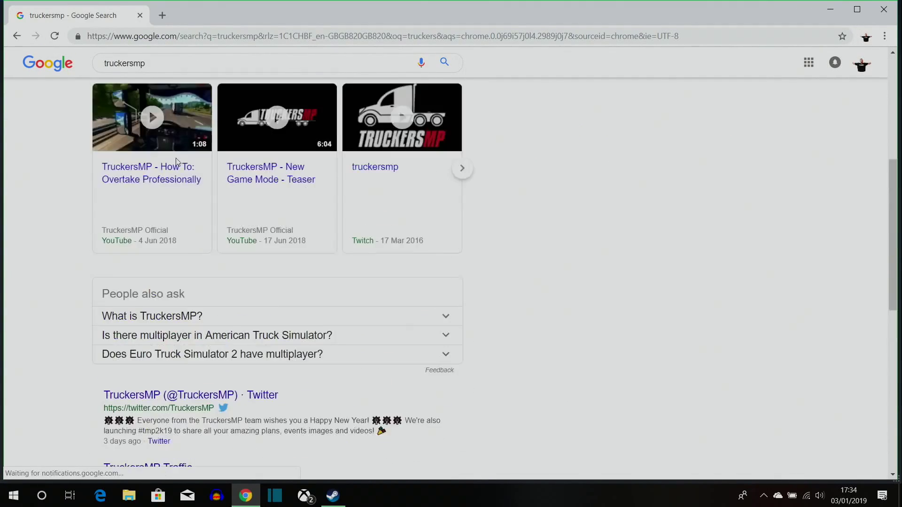
pyautogui.click(143, 158)
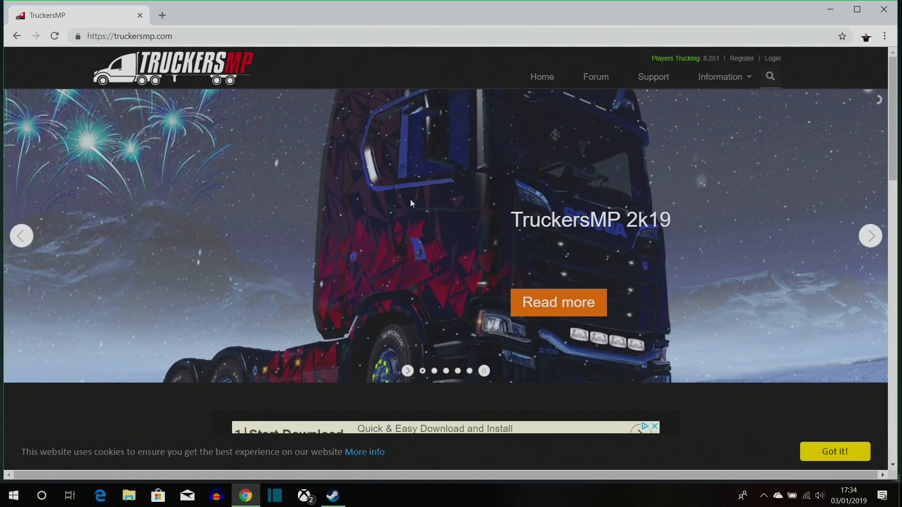
# Read the Get the mod section, then go to the Download page and the login page
pyautogui.scroll(-7, 410, 203)
pyautogui.moveTo(110, 160); pyautogui.dragTo(319, 195)
pyautogui.moveTo(376, 194); pyautogui.dragTo(518, 207)
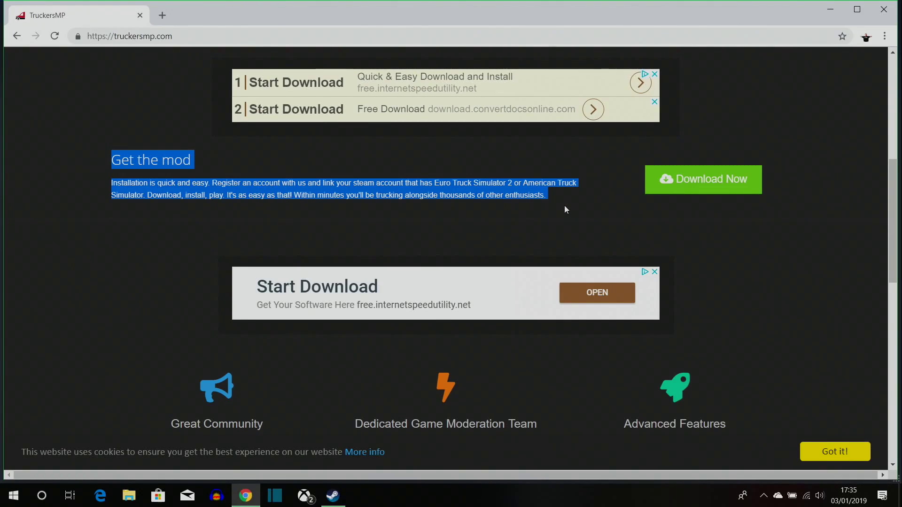
pyautogui.click(538, 184)
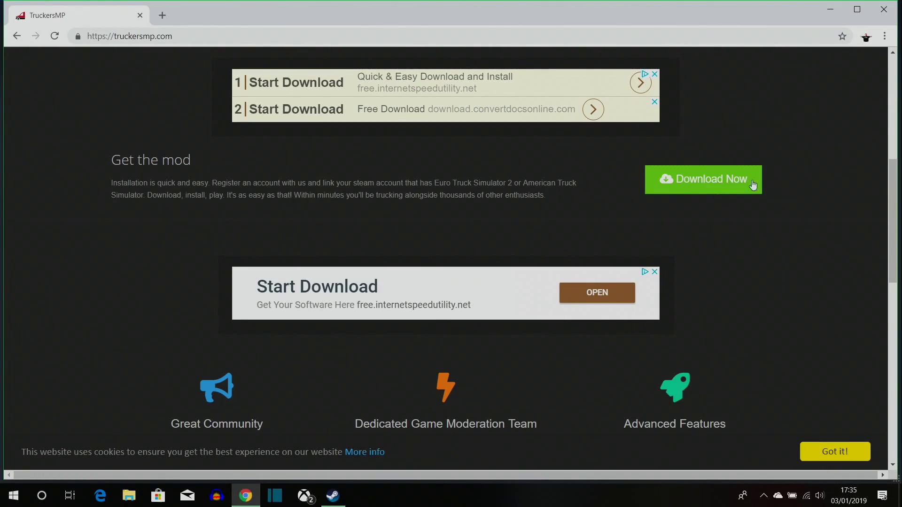
pyautogui.click(691, 183)
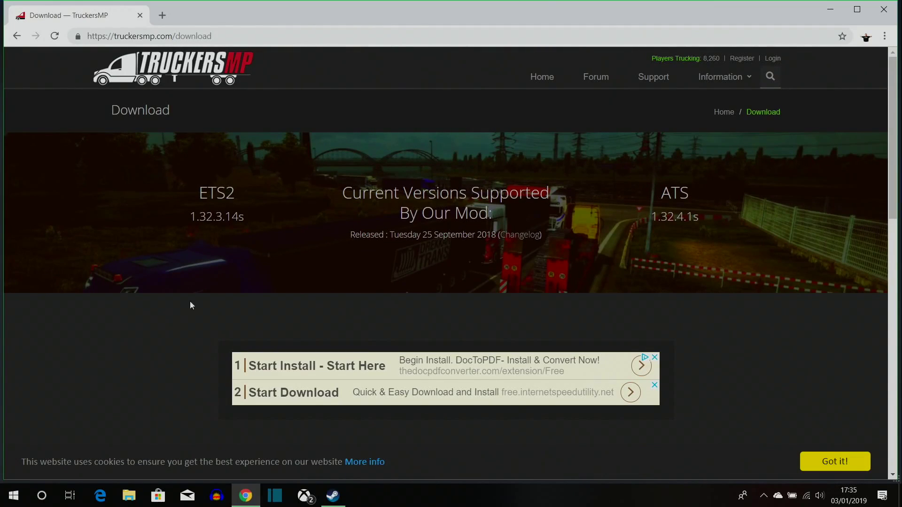
pyautogui.click(773, 59)
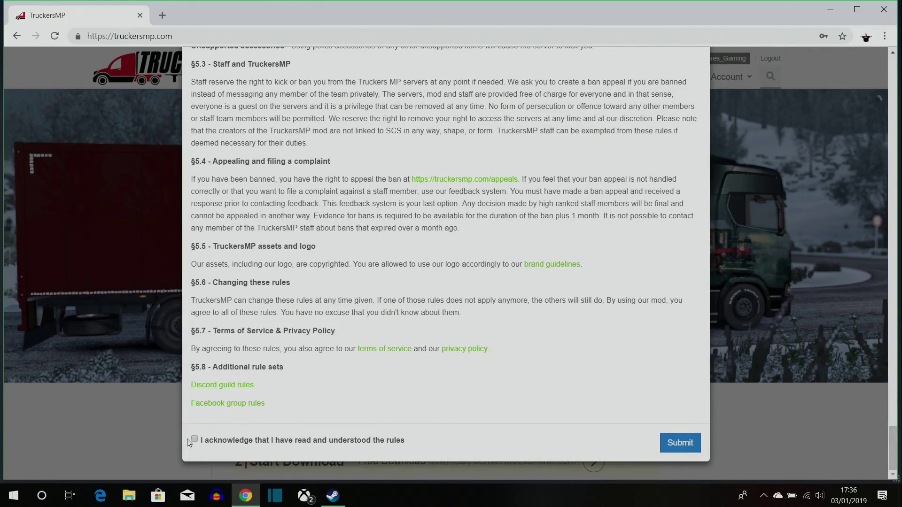
# Submit the acknowledged TruckersMP rules and return to the Download page
pyautogui.click(676, 444)
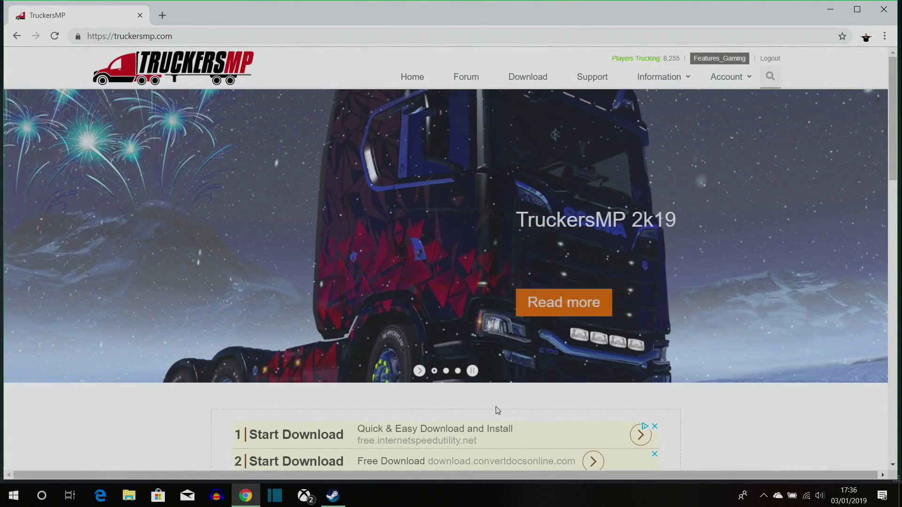
pyautogui.scroll(-5, 498, 410)
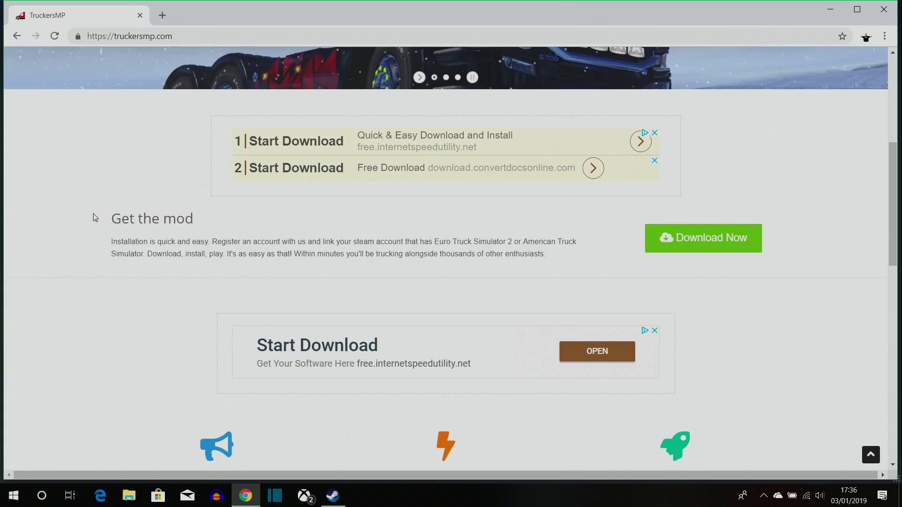
pyautogui.moveTo(92, 215); pyautogui.dragTo(676, 266)
pyautogui.click(707, 248)
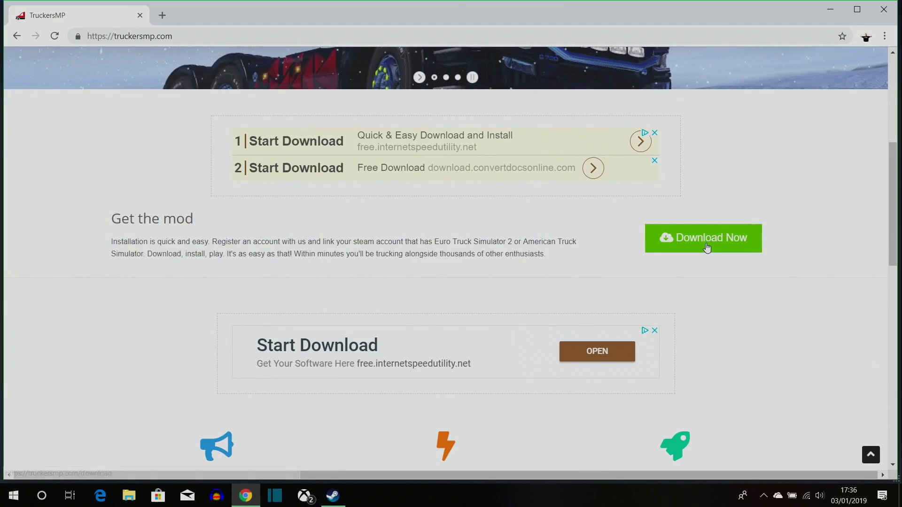
# Download the client installer launcher_1004.zip and open it
pyautogui.scroll(-10, 146, 337)
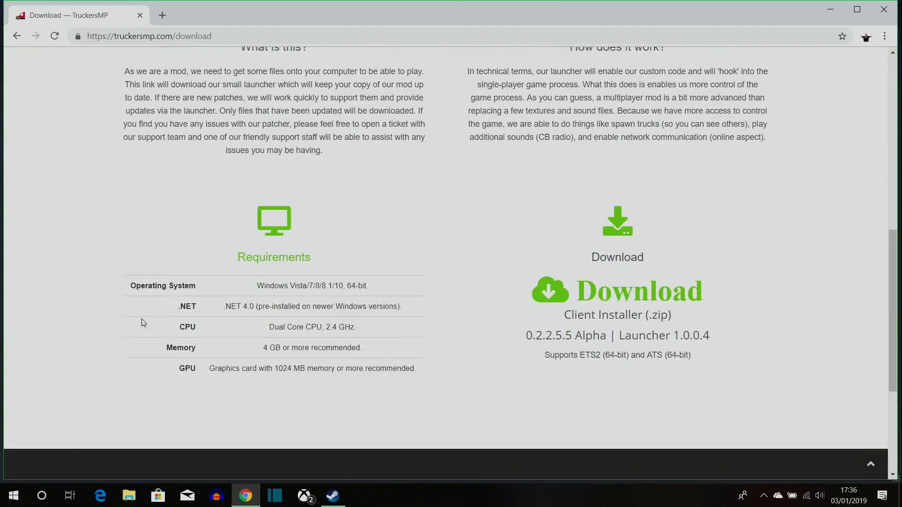
pyautogui.click(631, 287)
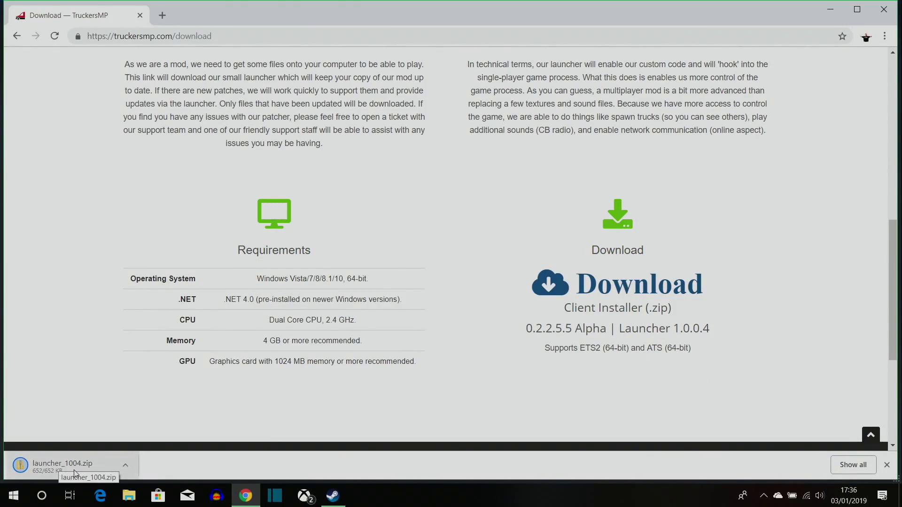
pyautogui.click(72, 464)
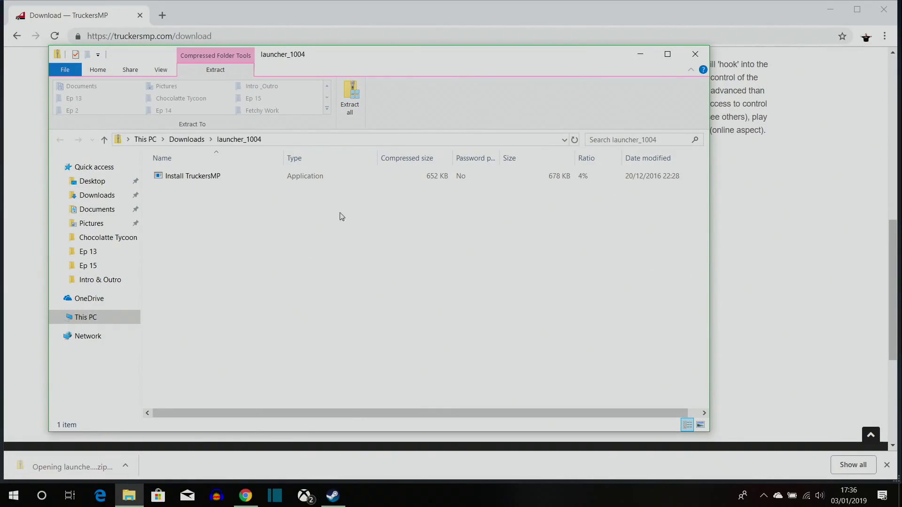
# Close Chrome and run Install TruckersMP from the zip, approving the User Account Control prompt
pyautogui.click(884, 9)
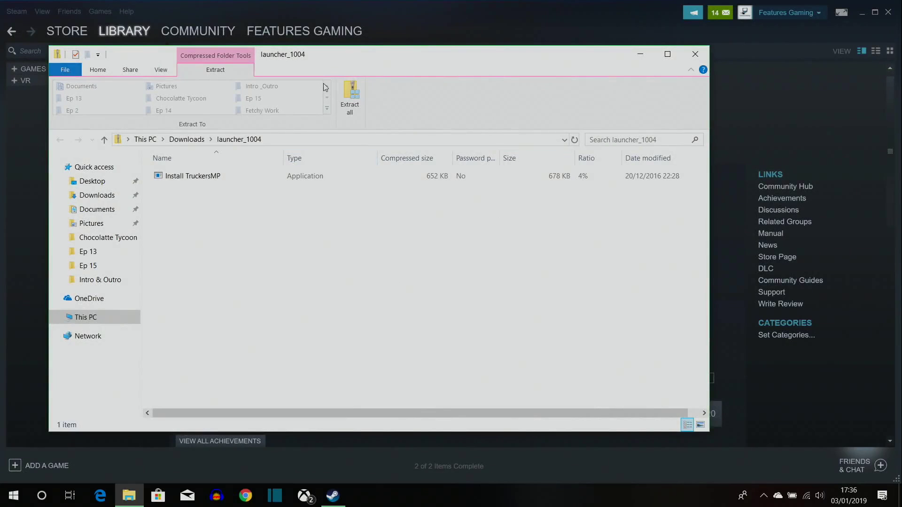
pyautogui.click(211, 179)
pyautogui.doubleClick(213, 182)
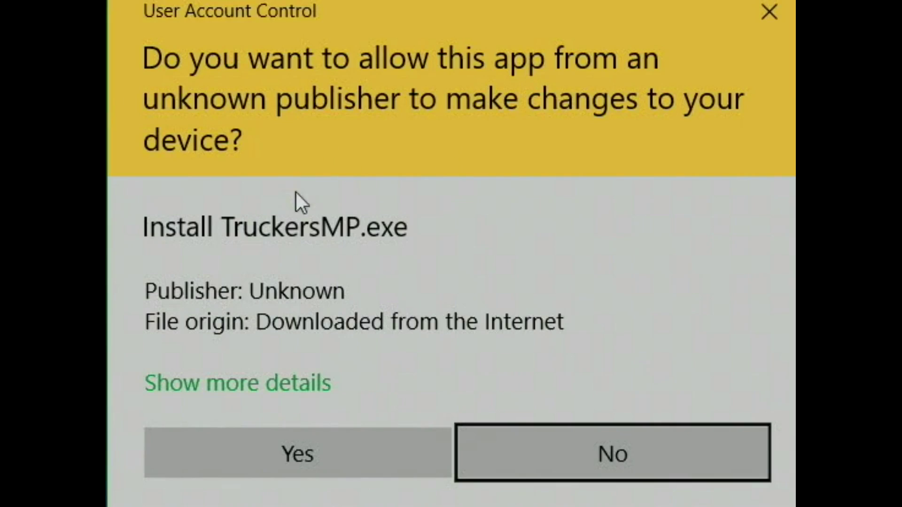
pyautogui.click(308, 453)
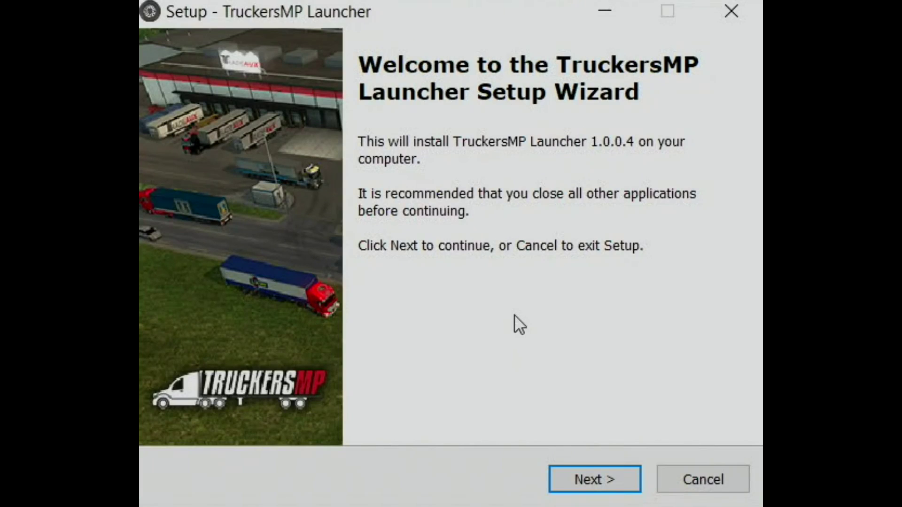
# Accept the license, keep the default install folder and Full installation with ETS2 and ATS Multiplayer
pyautogui.click(604, 489)
pyautogui.click(390, 397)
pyautogui.scroll(-15, 451, 257)
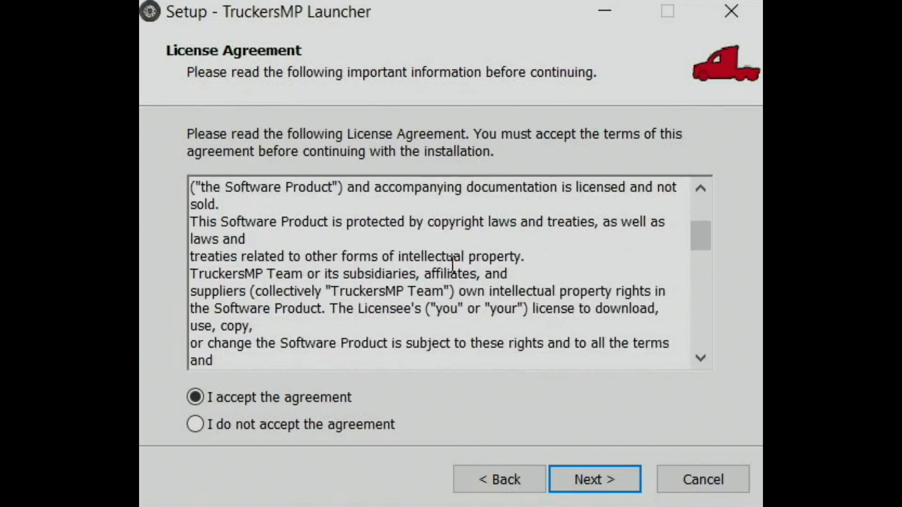
pyautogui.scroll(5, 441, 270)
pyautogui.scroll(10, 439, 280)
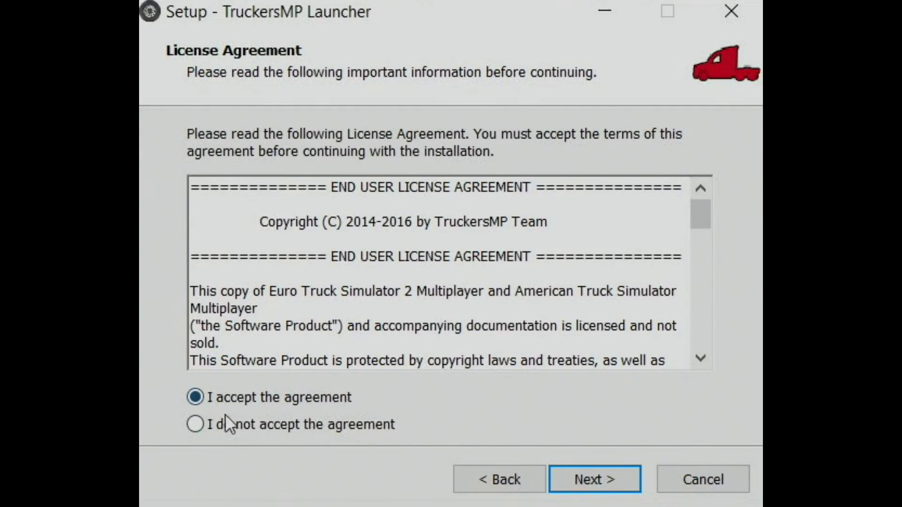
pyautogui.click(589, 486)
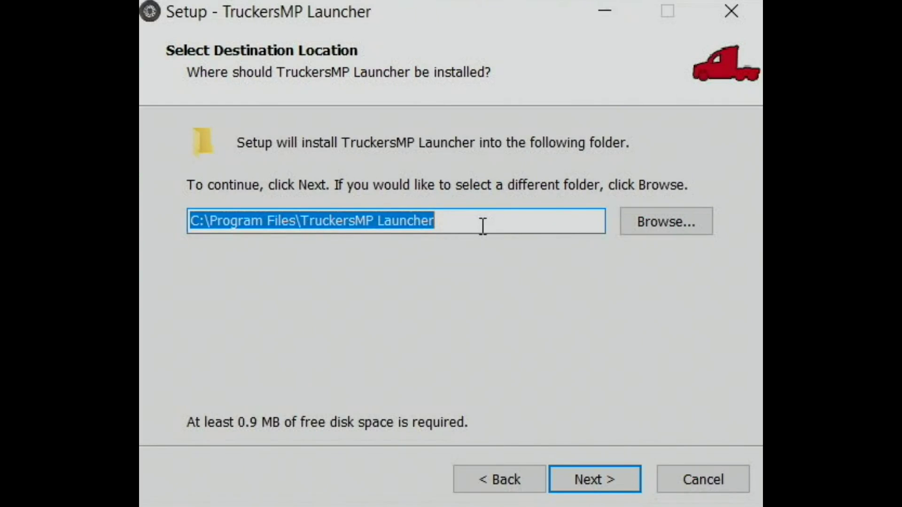
pyautogui.press('Return')
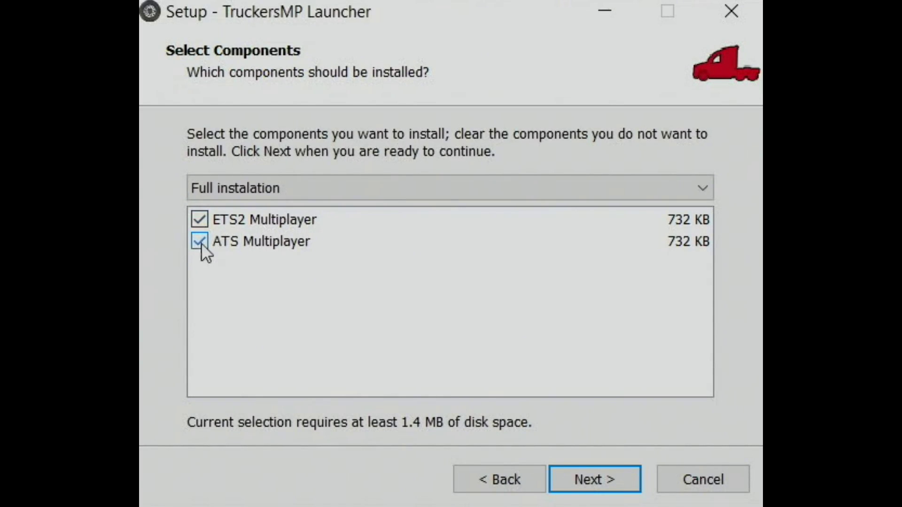
pyautogui.click(595, 479)
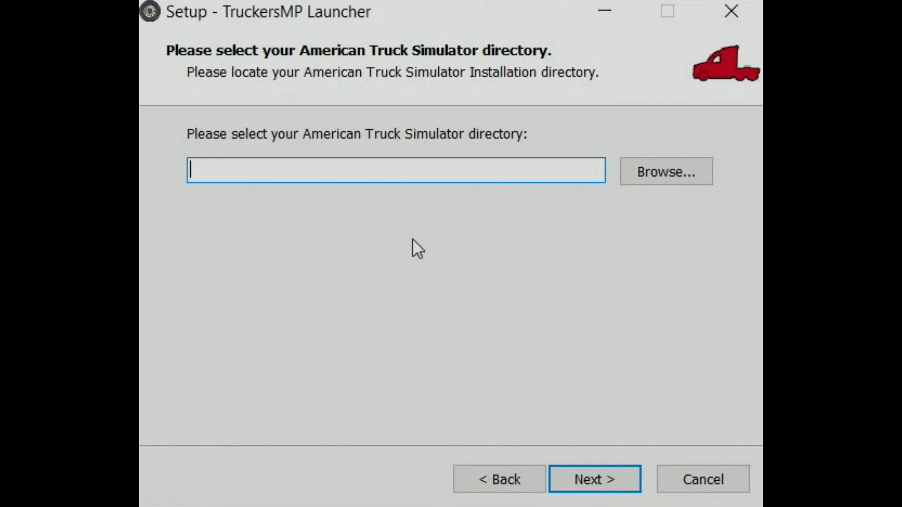
pyautogui.click(511, 481)
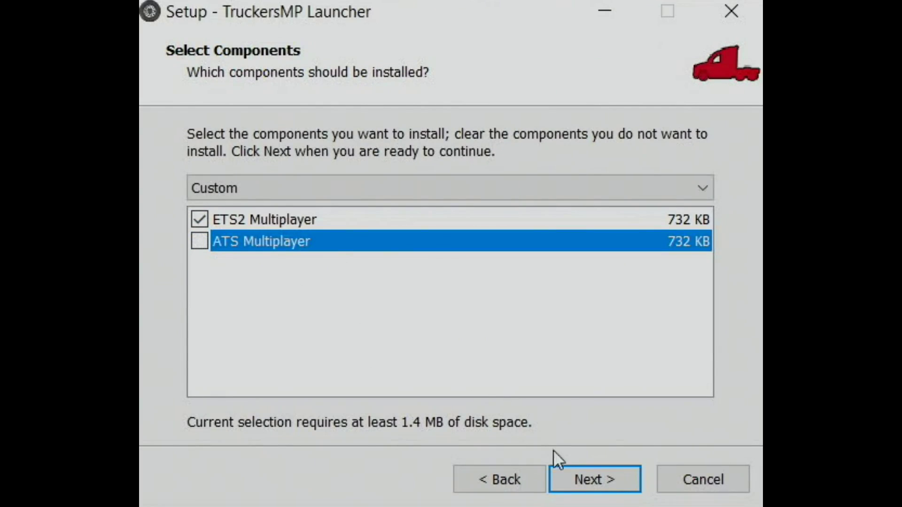
pyautogui.click(590, 480)
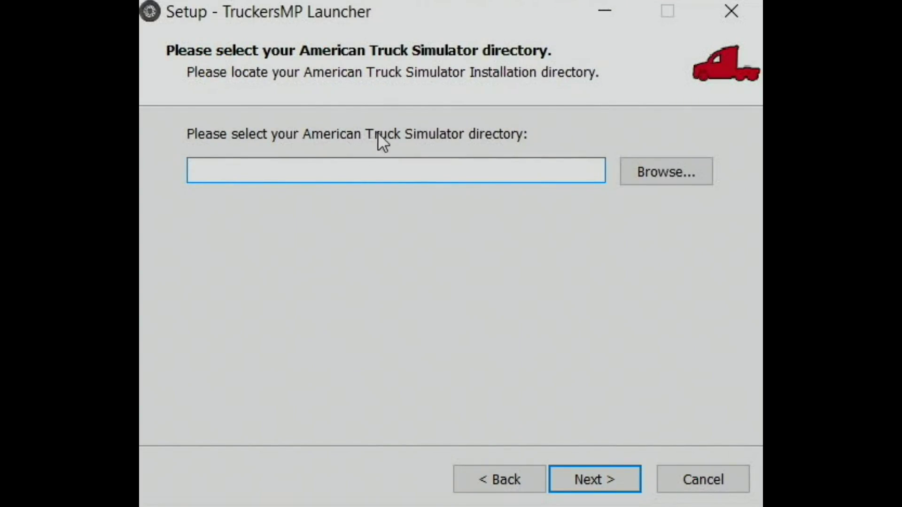
pyautogui.click(580, 480)
pyautogui.click(611, 404)
pyautogui.click(499, 480)
pyautogui.click(608, 469)
pyautogui.click(603, 477)
pyautogui.click(620, 411)
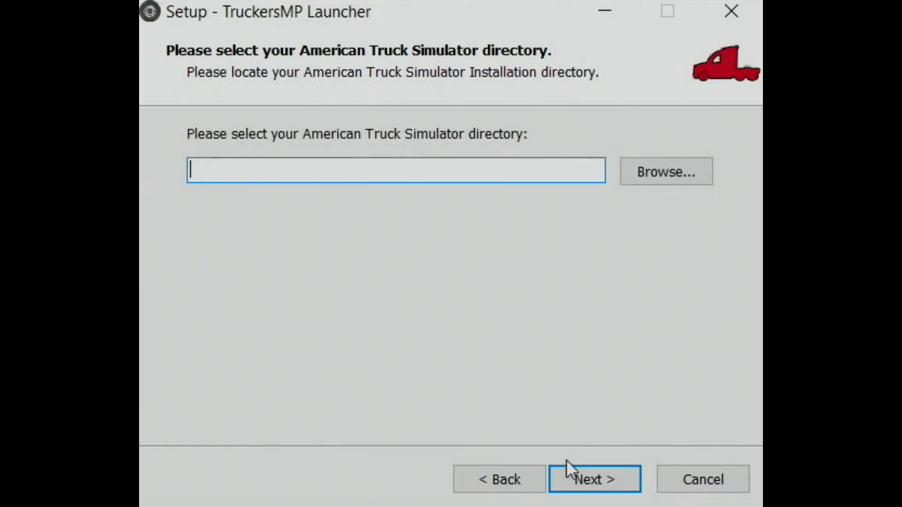
pyautogui.click(527, 478)
pyautogui.click(201, 241)
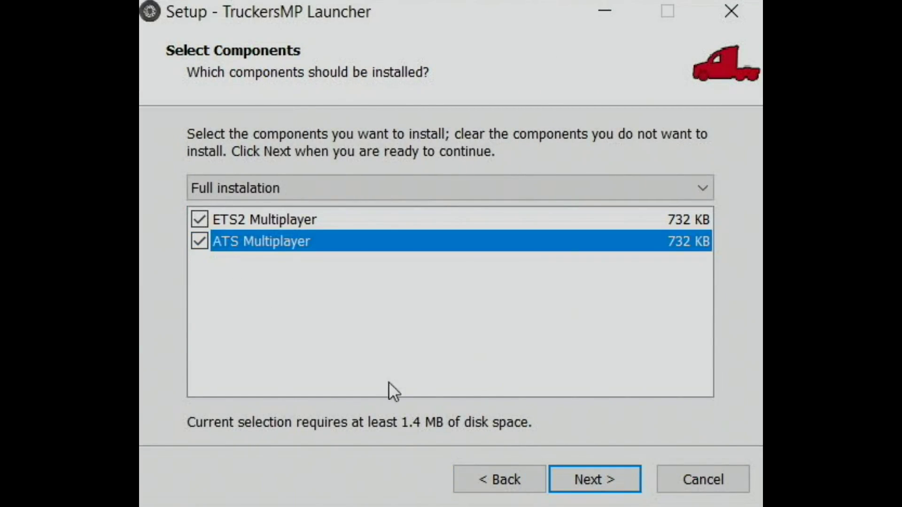
pyautogui.press('Return')
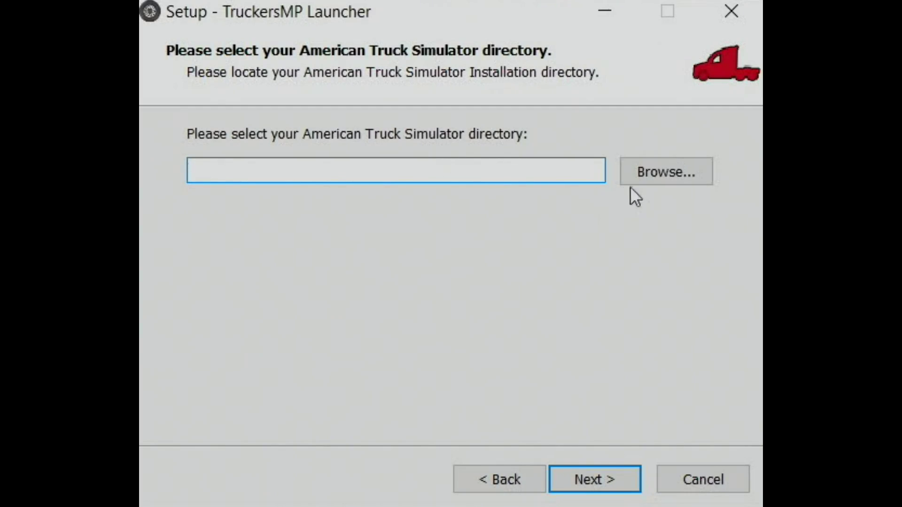
pyautogui.click(662, 170)
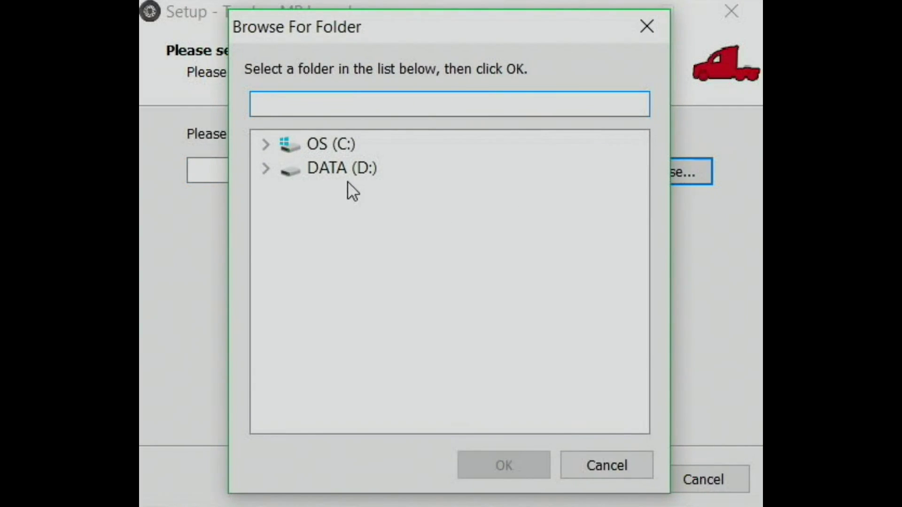
# Set the ATS directory to D:\SteamLibrary\steamapps\common\American Truck Simulator and continue
pyautogui.click(311, 175)
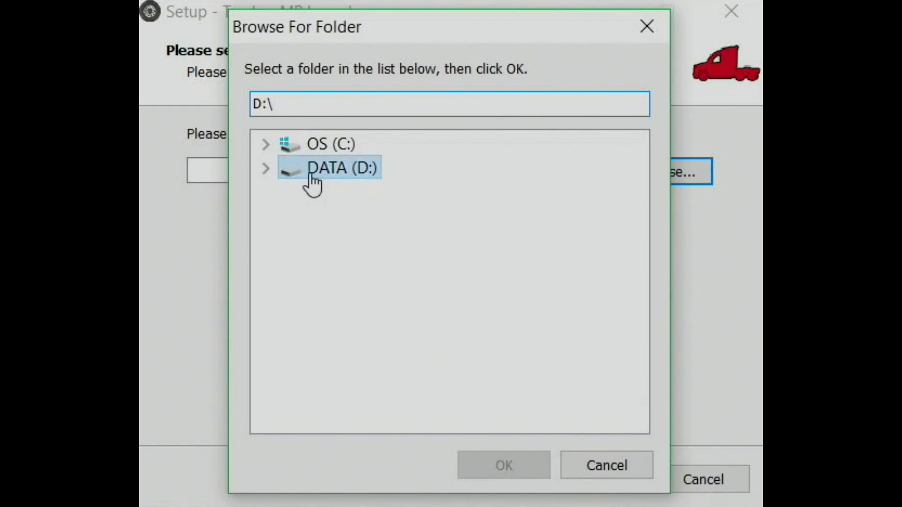
pyautogui.click(265, 168)
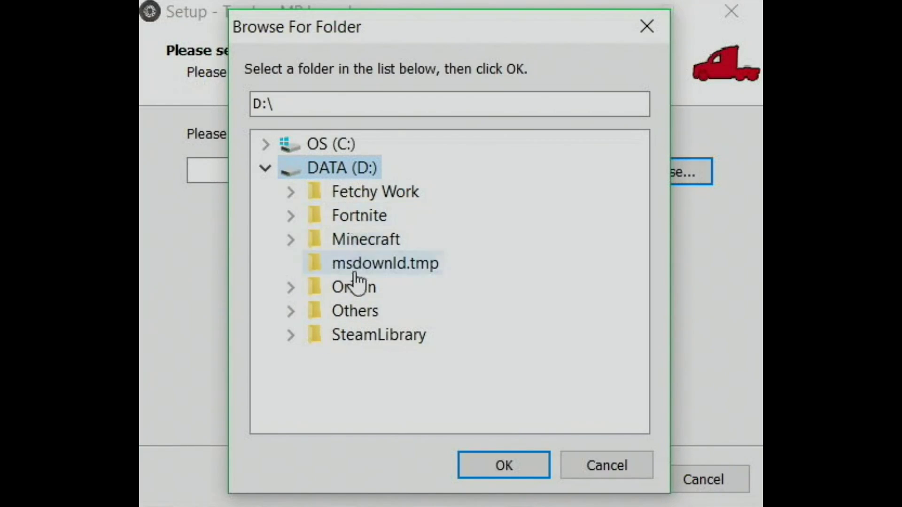
pyautogui.click(293, 339)
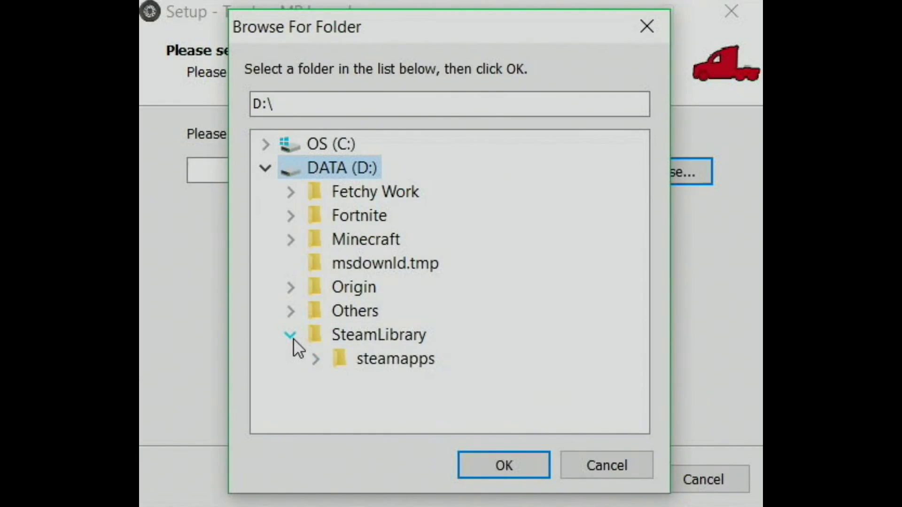
pyautogui.click(316, 360)
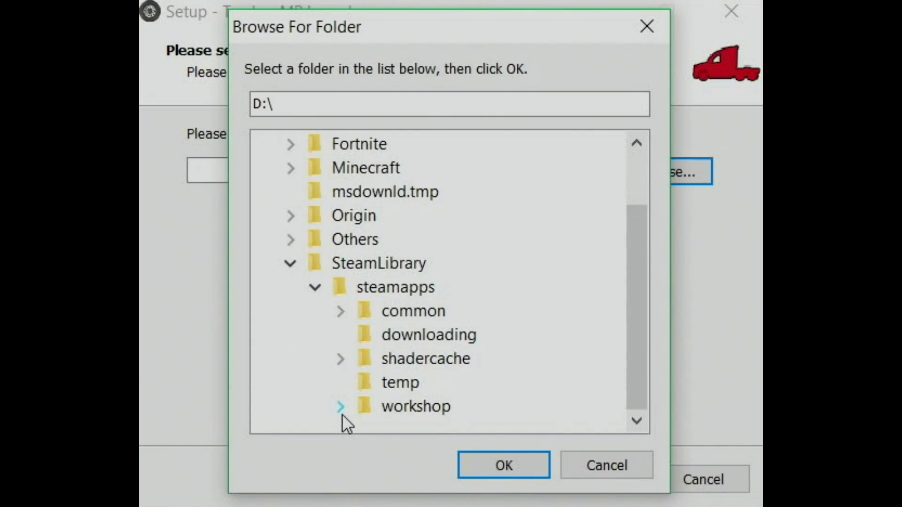
pyautogui.click(350, 313)
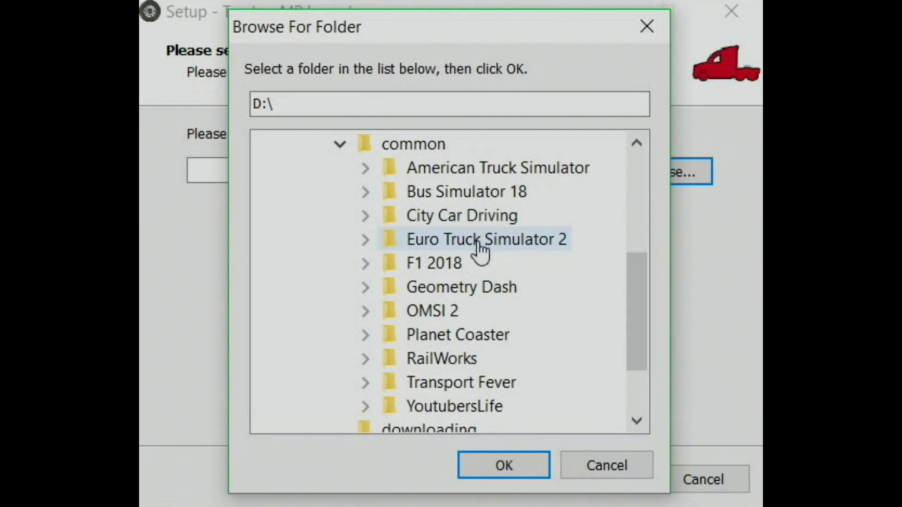
pyautogui.click(459, 174)
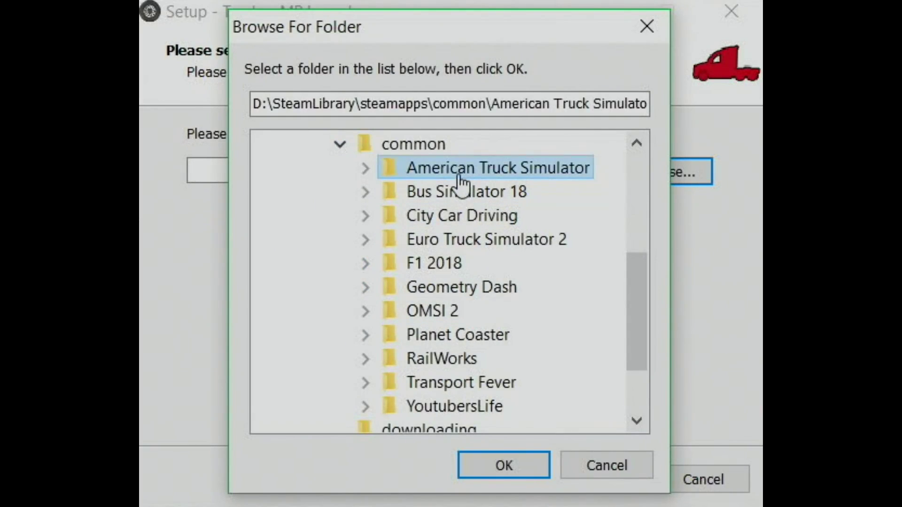
pyautogui.click(499, 466)
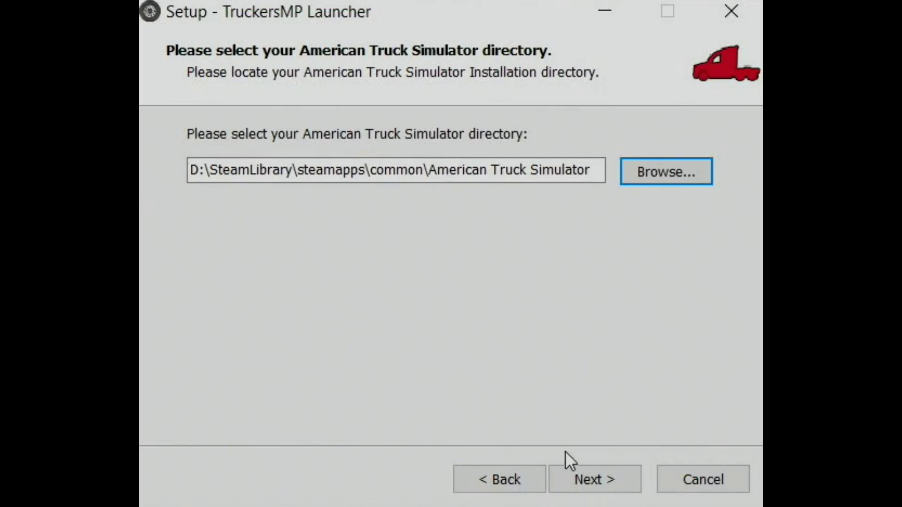
pyautogui.click(590, 488)
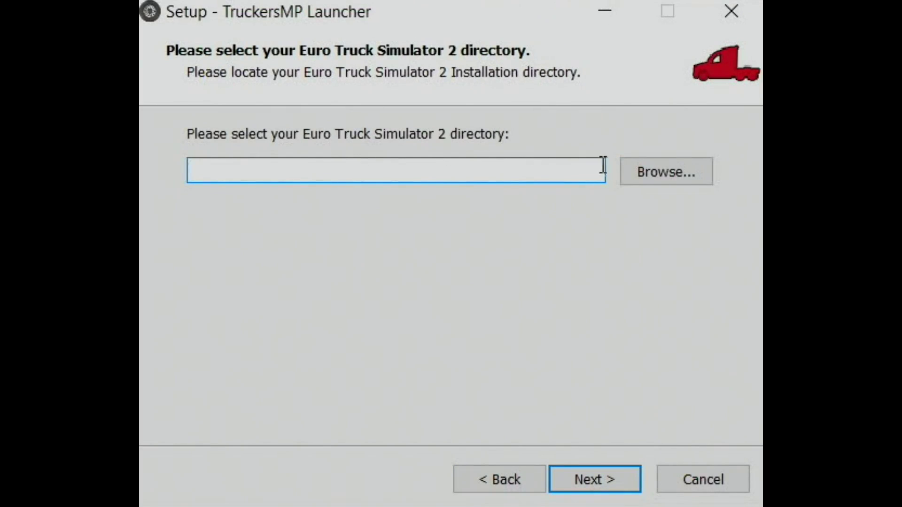
# Set the ETS2 directory to D:\SteamLibrary\steamapps\common\Euro Truck Simulator 2 and continue
pyautogui.click(640, 171)
pyautogui.click(342, 170)
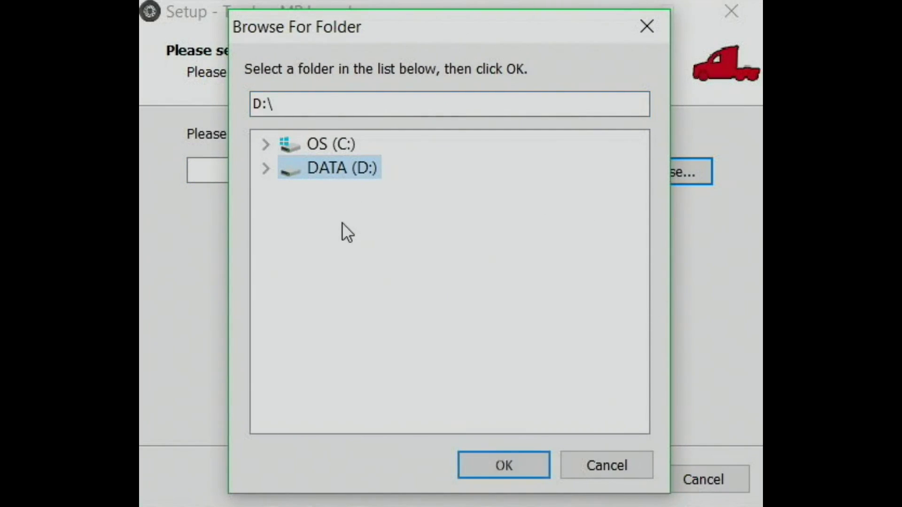
pyautogui.doubleClick(278, 170)
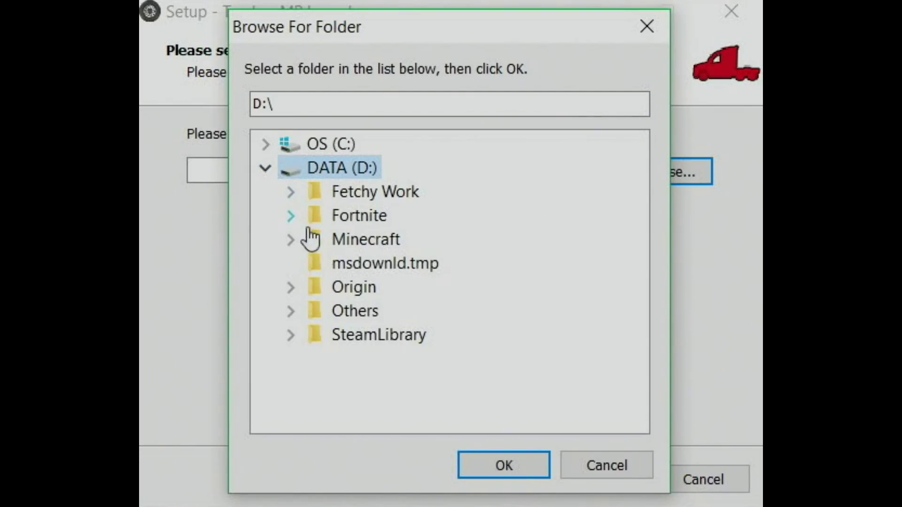
pyautogui.click(293, 337)
pyautogui.click(314, 359)
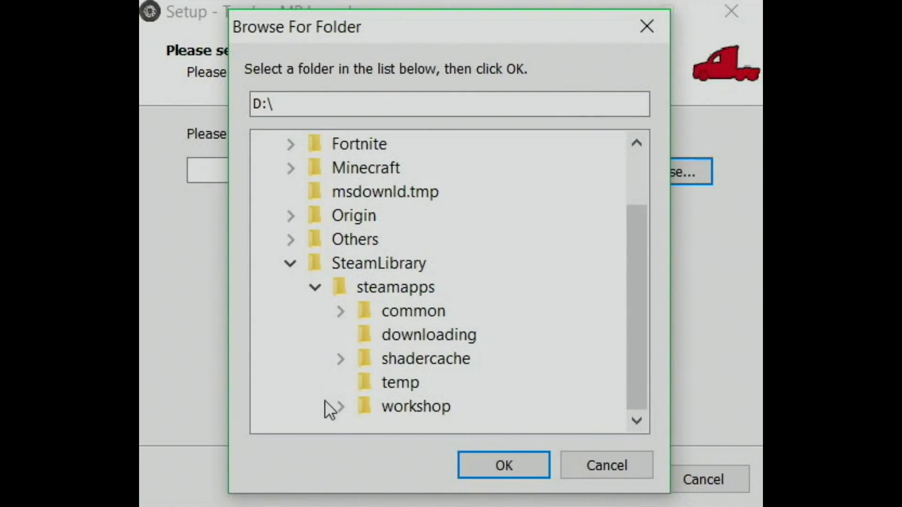
pyautogui.click(340, 312)
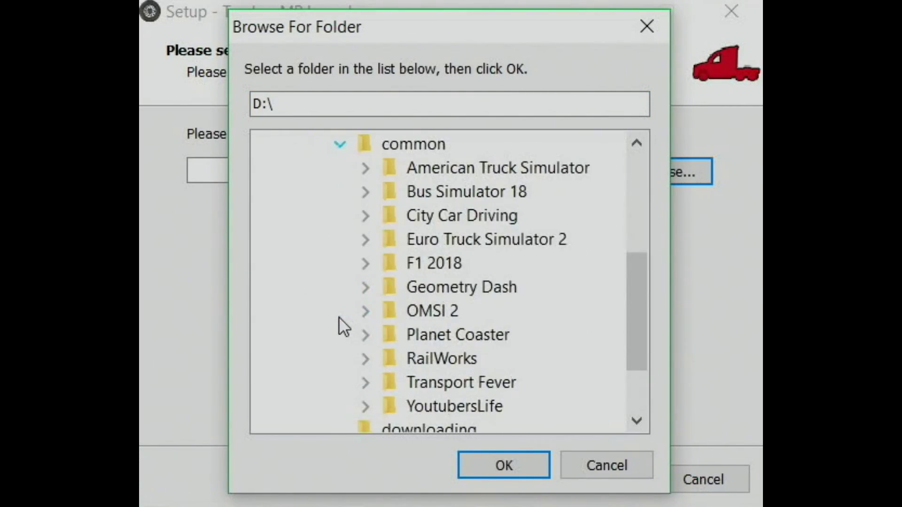
pyautogui.click(476, 245)
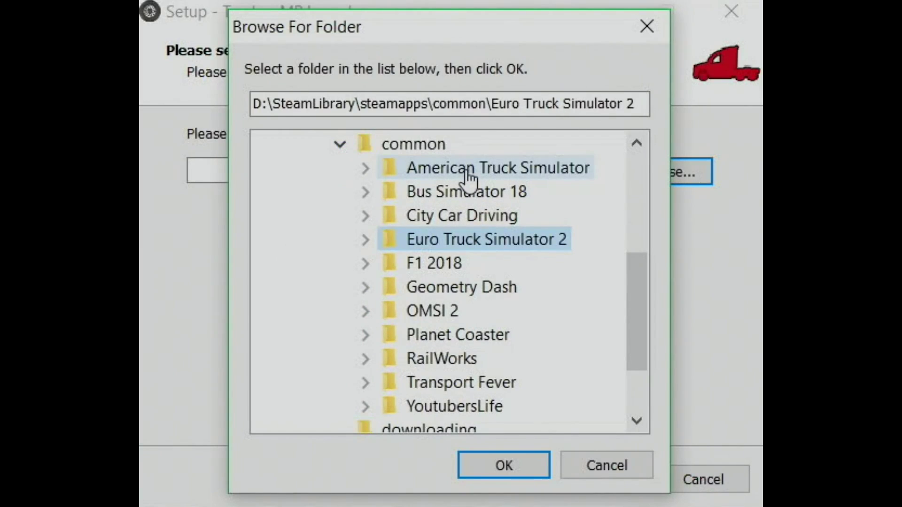
pyautogui.click(501, 468)
pyautogui.click(591, 472)
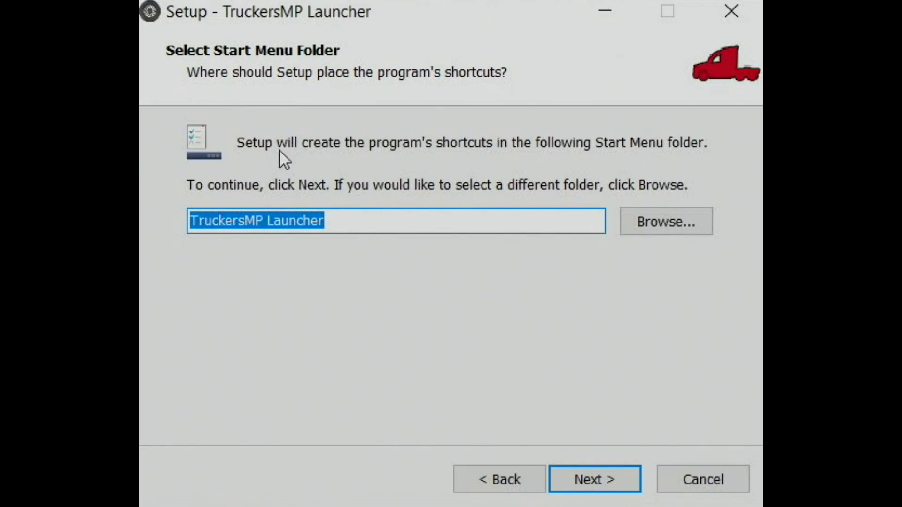
# Keep the TruckersMP Launcher Start Menu folder and desktop icon, then install the launcher
pyautogui.click(397, 221)
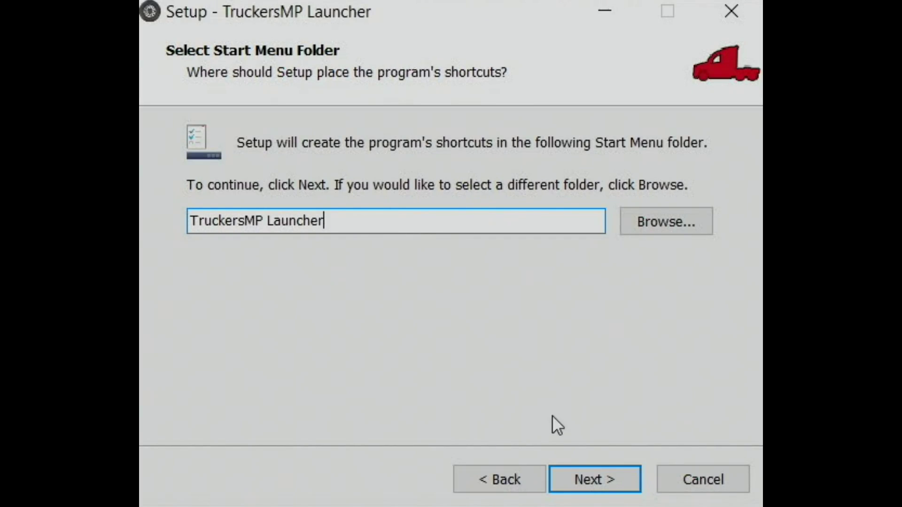
pyautogui.click(594, 485)
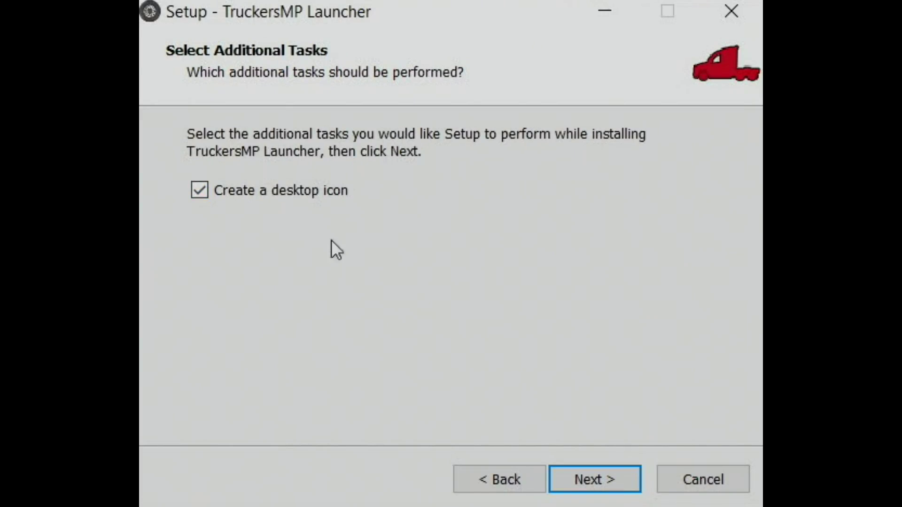
pyautogui.click(208, 192)
pyautogui.press('Return')
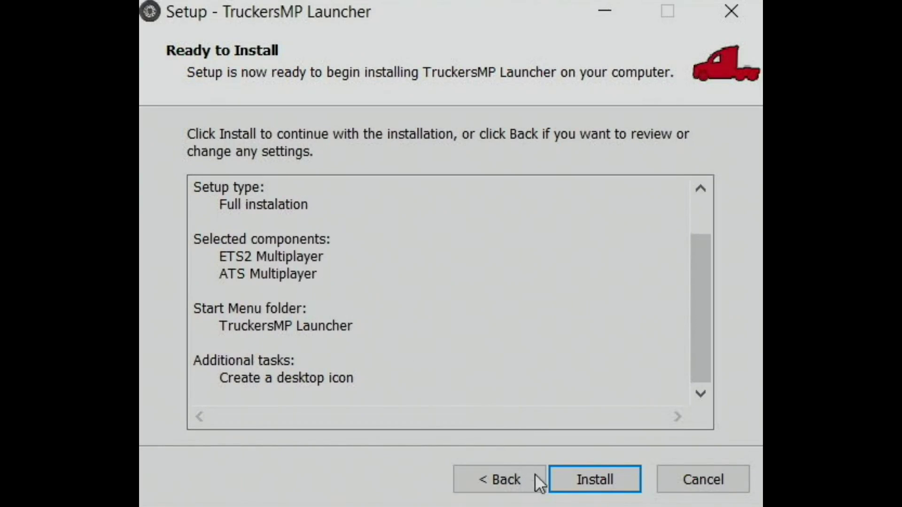
pyautogui.click(591, 480)
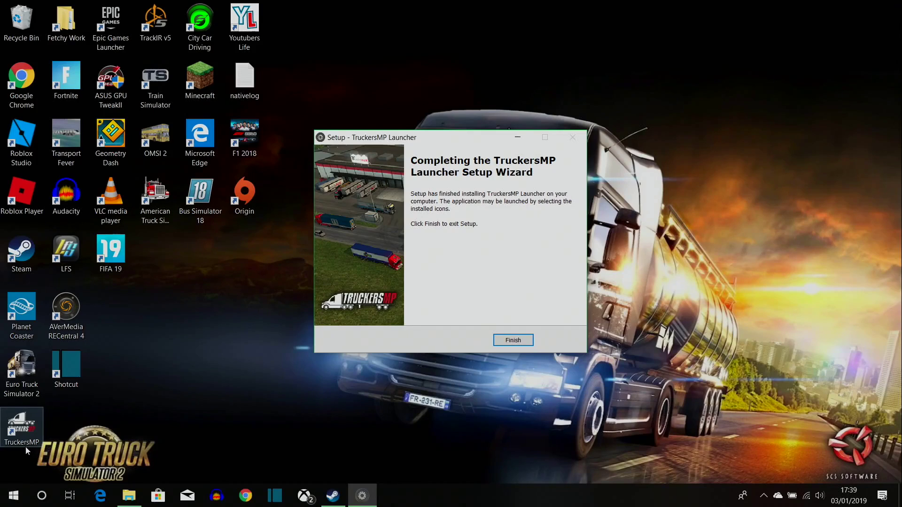
# Finish the setup wizard and install the TruckersMP Launcher's available updates
pyautogui.click(508, 339)
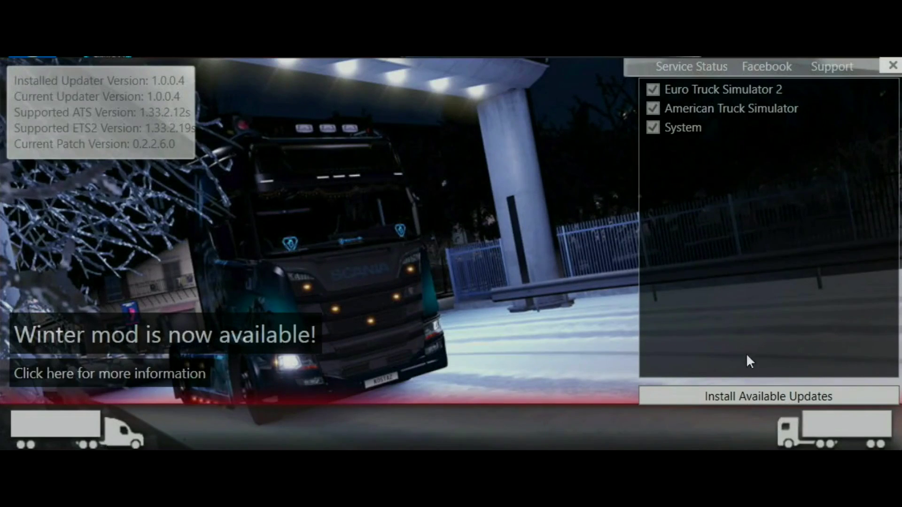
pyautogui.click(757, 395)
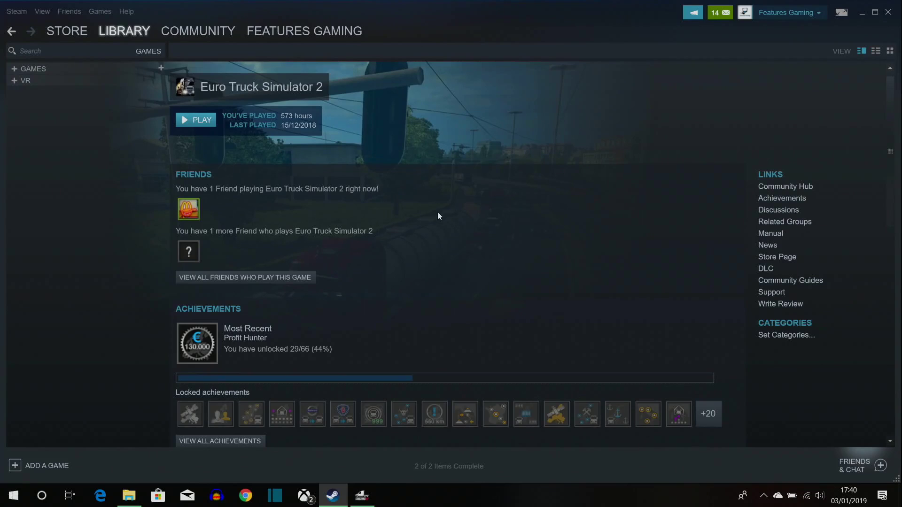
# Keep Euro Truck Simulator 2's Steam beta setting at NONE - Opt out of all beta programs, then close its properties
pyautogui.click(14, 68)
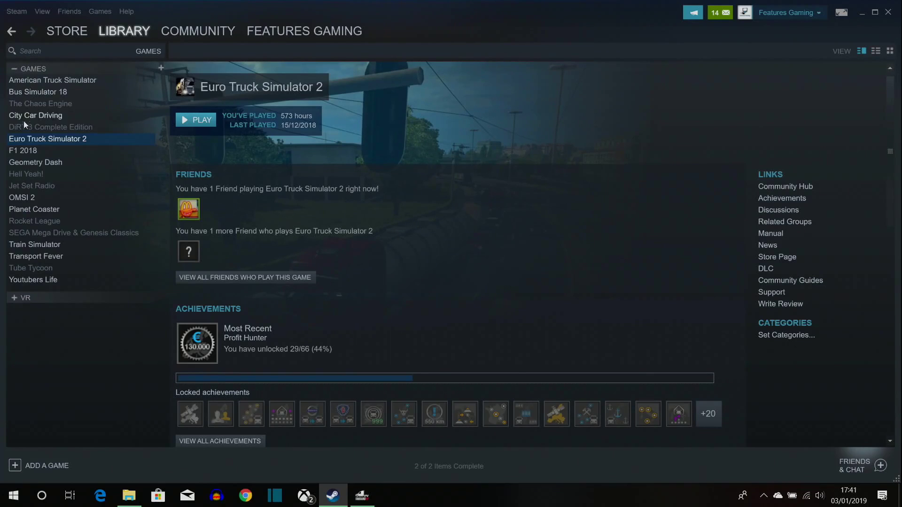
pyautogui.rightClick(92, 138)
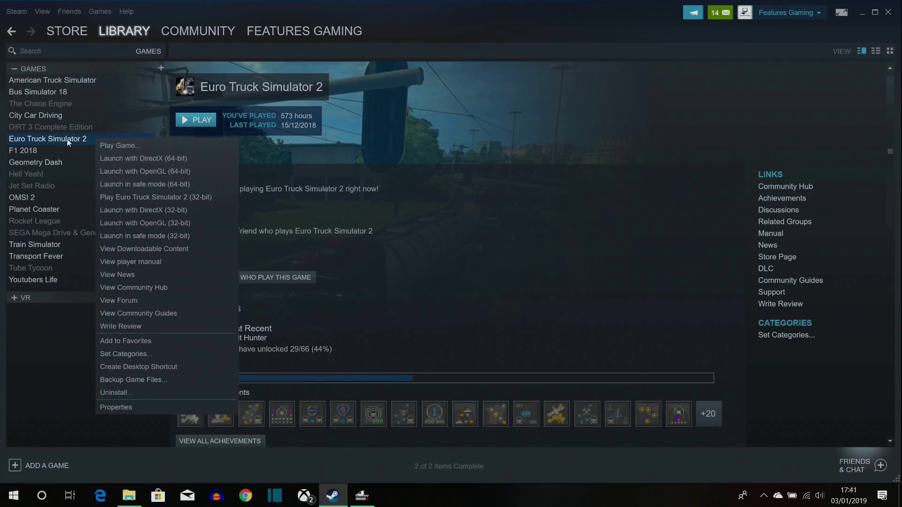
pyautogui.click(123, 408)
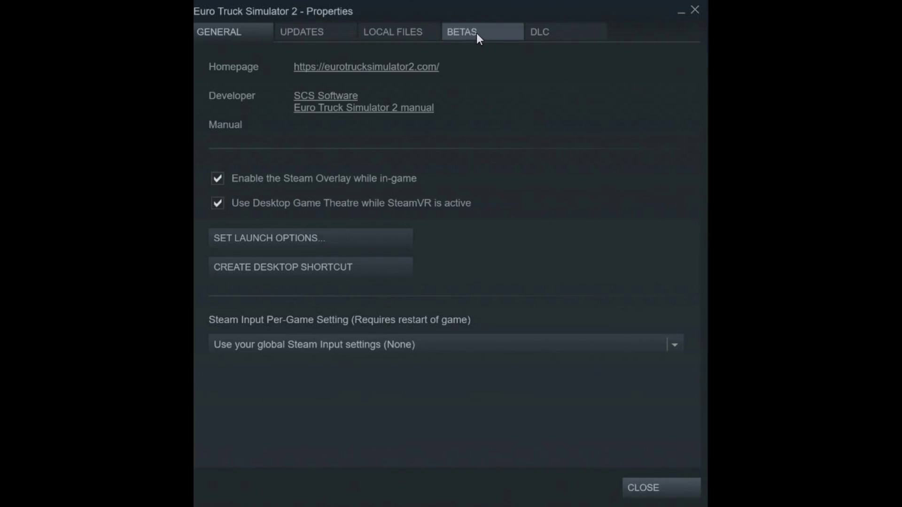
pyautogui.click(474, 33)
pyautogui.click(247, 96)
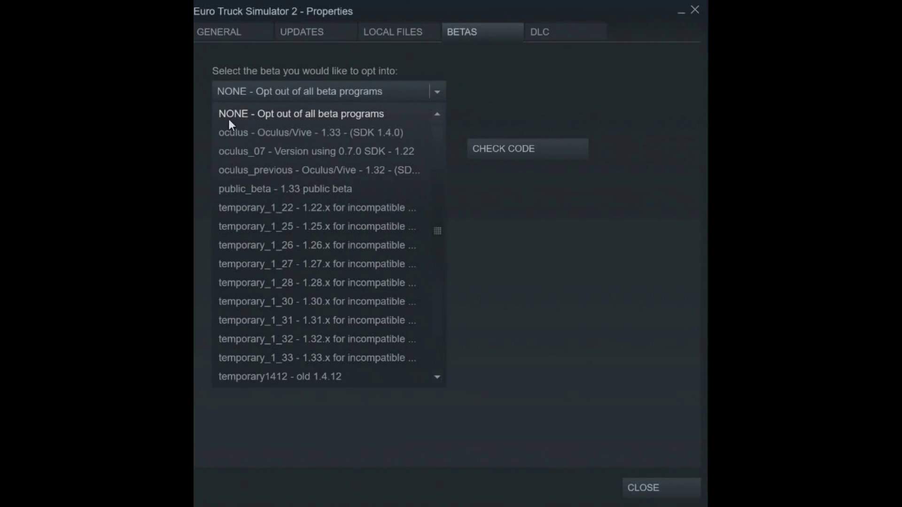
pyautogui.click(388, 116)
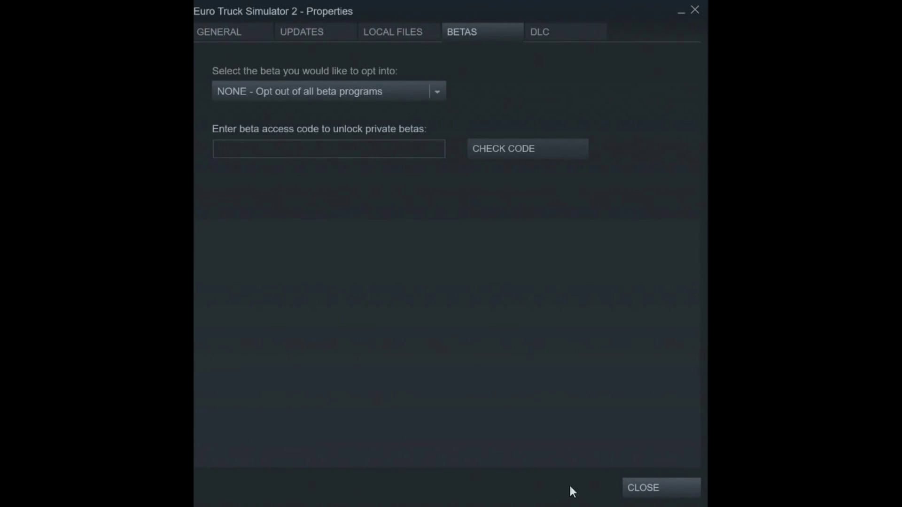
pyautogui.click(653, 491)
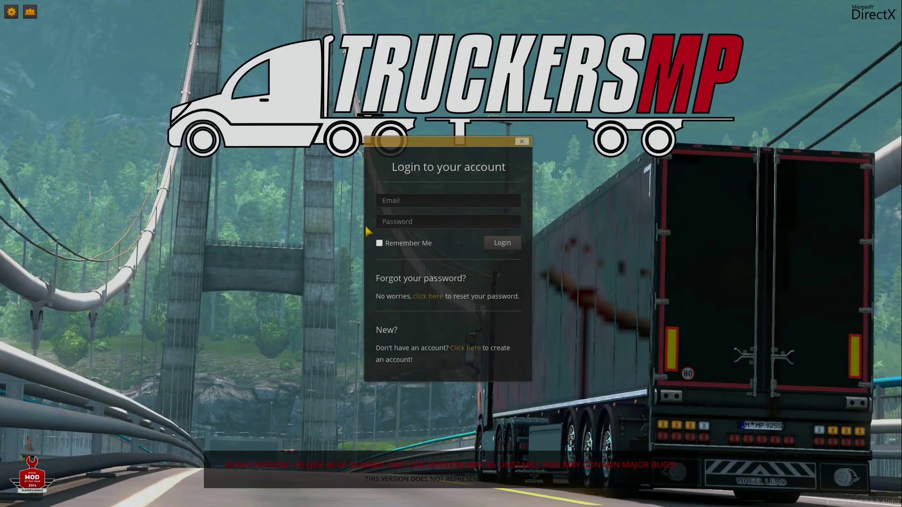
# Tick Remember Me on the TruckersMP login form
pyautogui.click(407, 243)
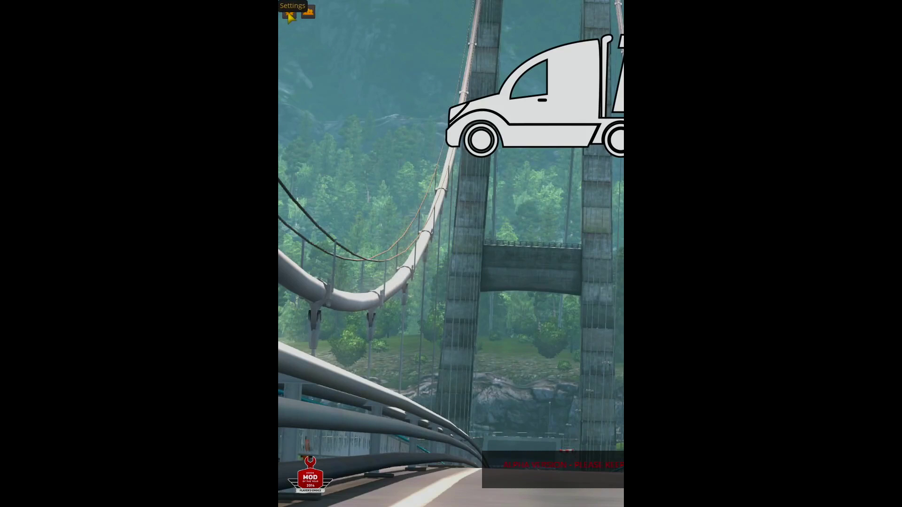
# Switch off Players on the world map in the TruckersMP General settings
pyautogui.click(288, 16)
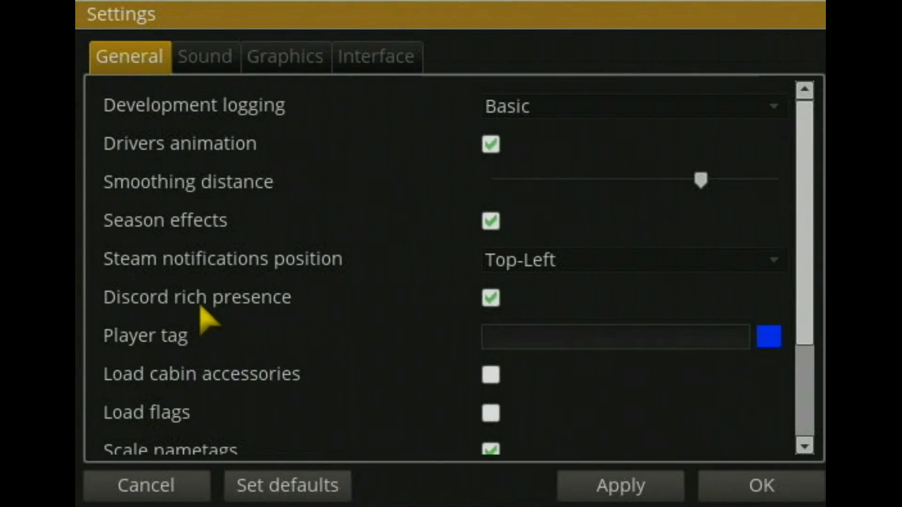
pyautogui.scroll(-4, 221, 282)
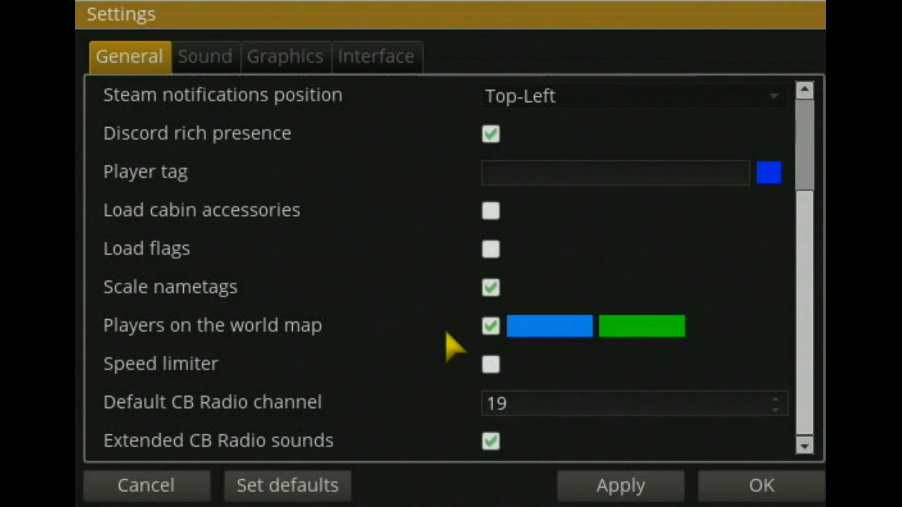
pyautogui.click(494, 330)
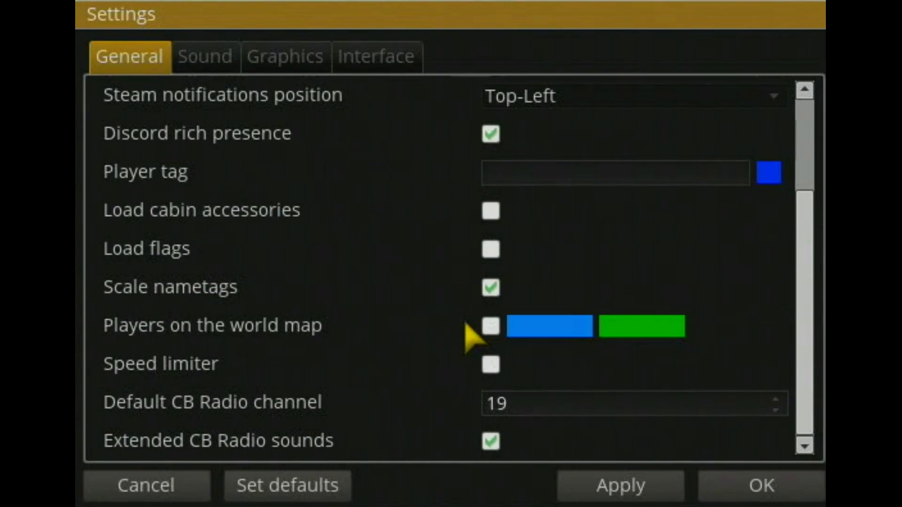
pyautogui.click(490, 327)
pyautogui.click(490, 328)
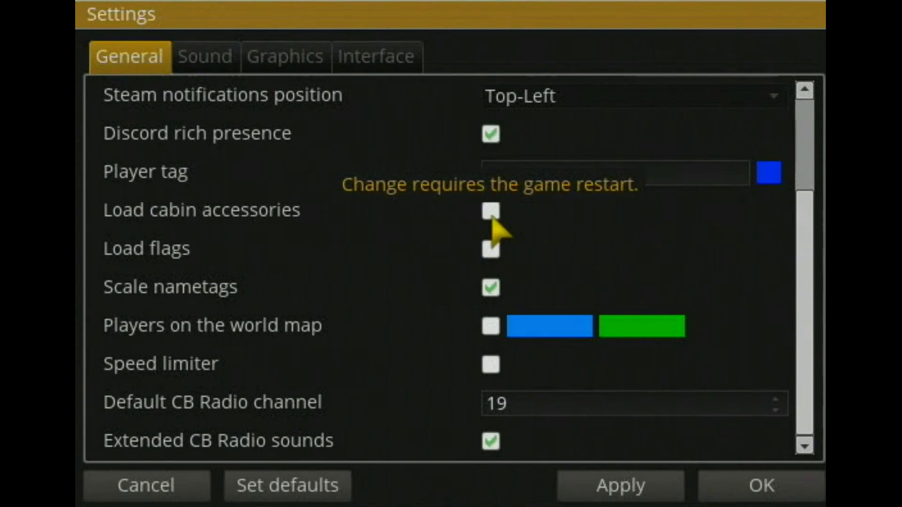
# Review the Sound, Graphics and Interface tabs, then apply and save the settings
pyautogui.scroll(3, 371, 180)
pyautogui.scroll(1, 367, 174)
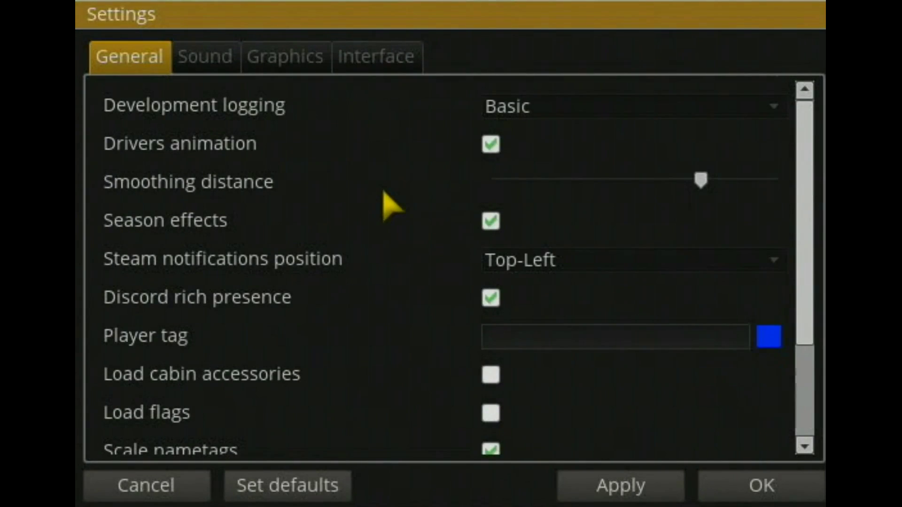
pyautogui.click(209, 64)
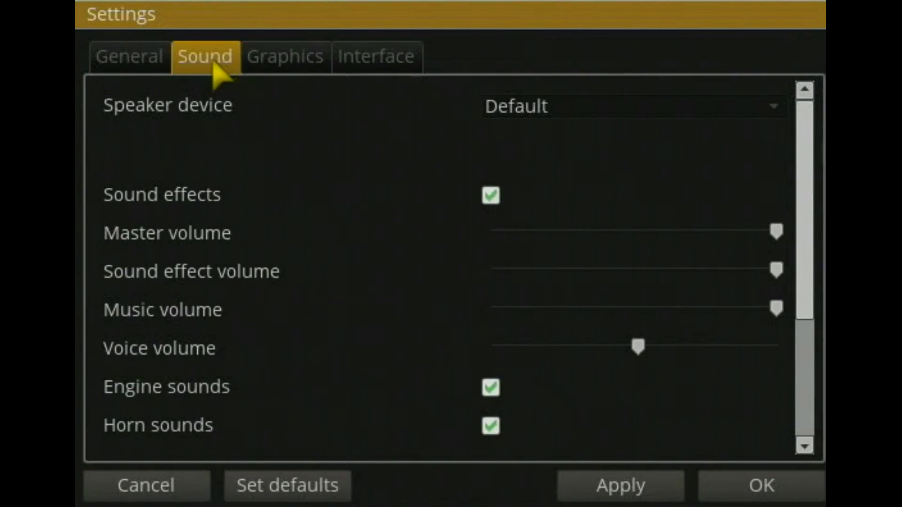
pyautogui.click(282, 61)
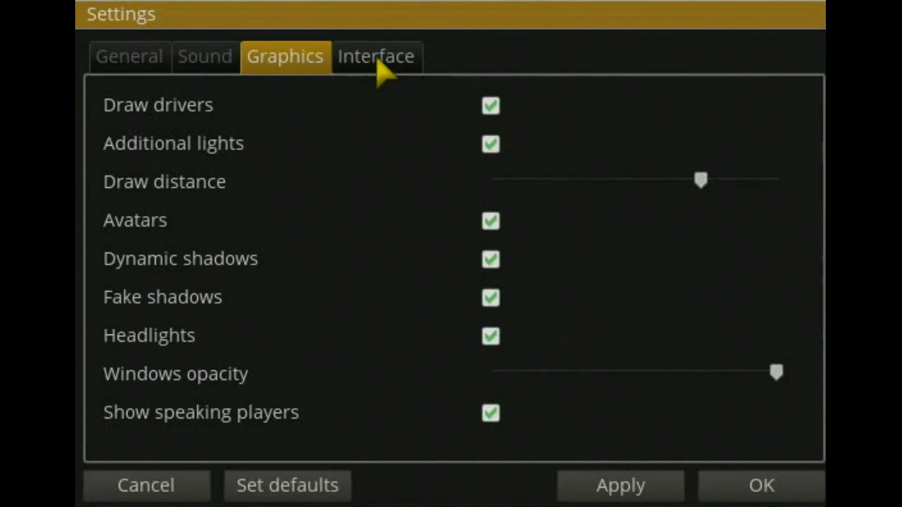
pyautogui.click(381, 62)
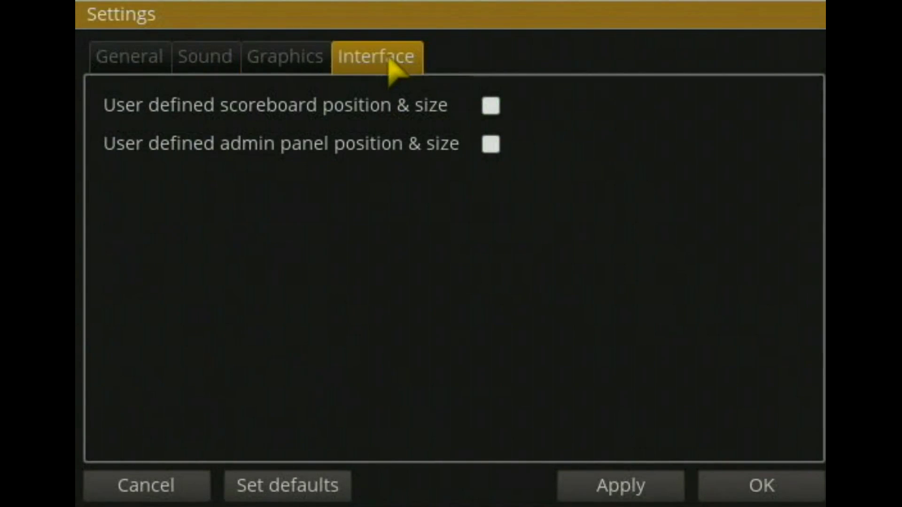
pyautogui.click(124, 60)
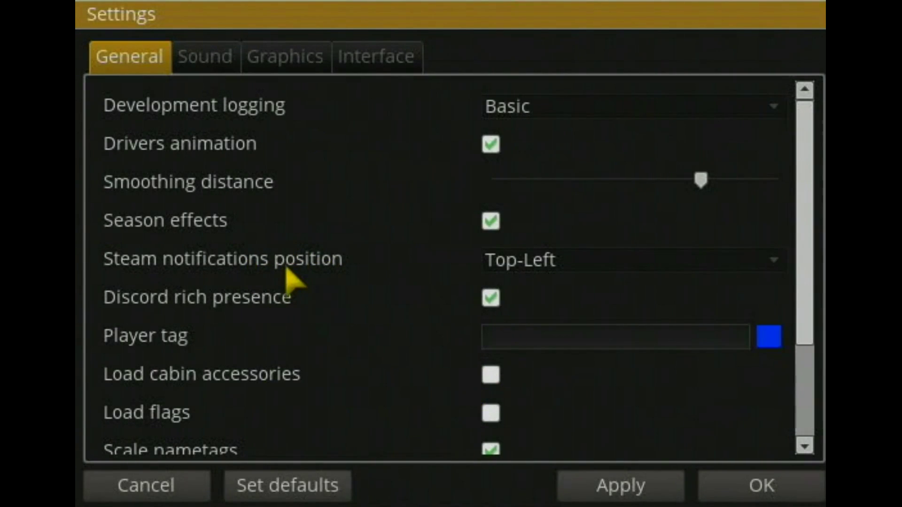
pyautogui.click(611, 489)
pyautogui.click(765, 496)
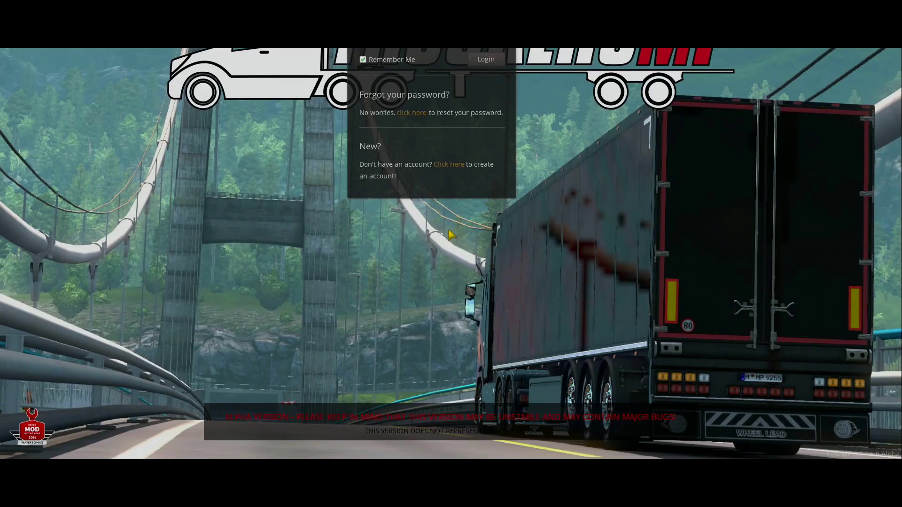
# Log in and agree to the TruckersMP rules after scrolling to their end
pyautogui.click(484, 61)
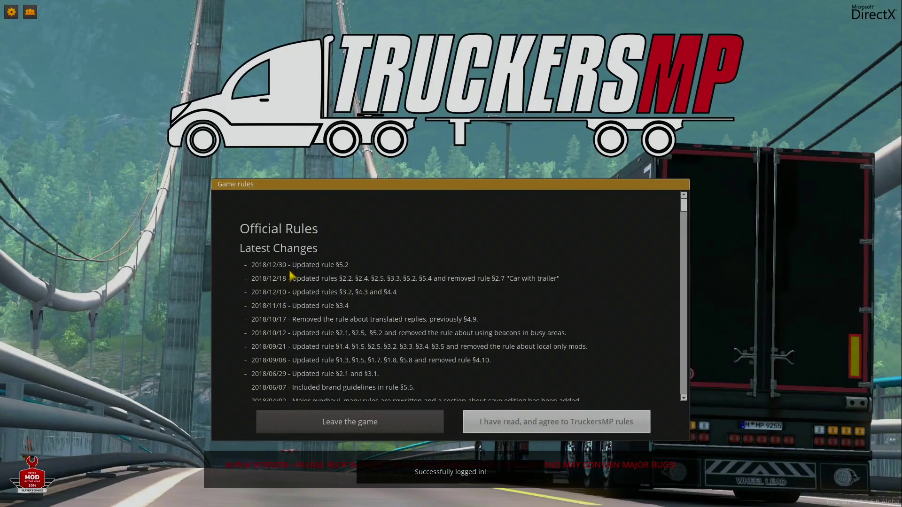
pyautogui.scroll(-10, 291, 276)
pyautogui.scroll(-15, 303, 267)
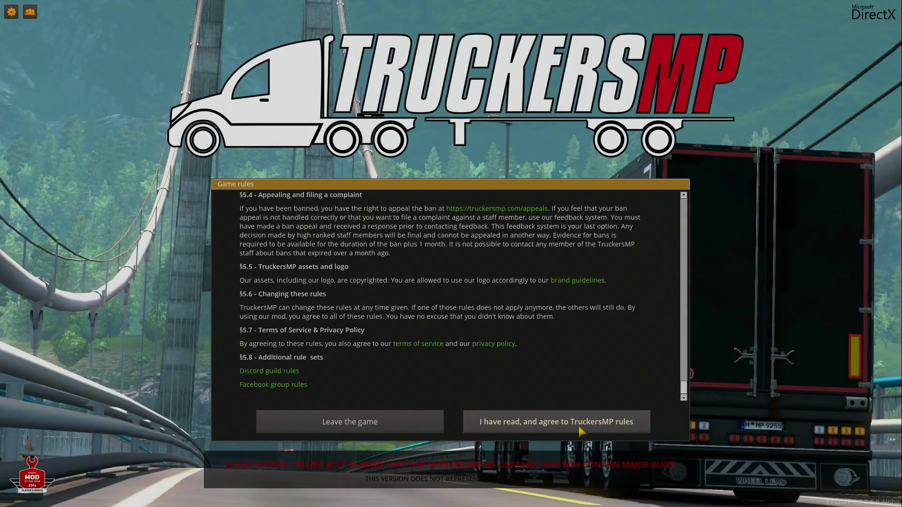
pyautogui.click(613, 430)
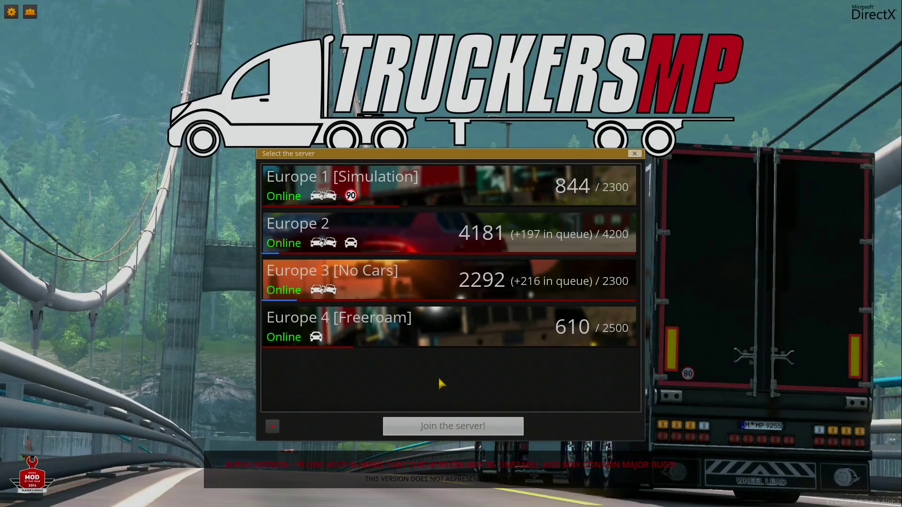
# Compare Europe 1 [Simulation], Europe 2 and Europe 3 [No Cars], settling on Europe 1 [Simulation]
pyautogui.click(532, 244)
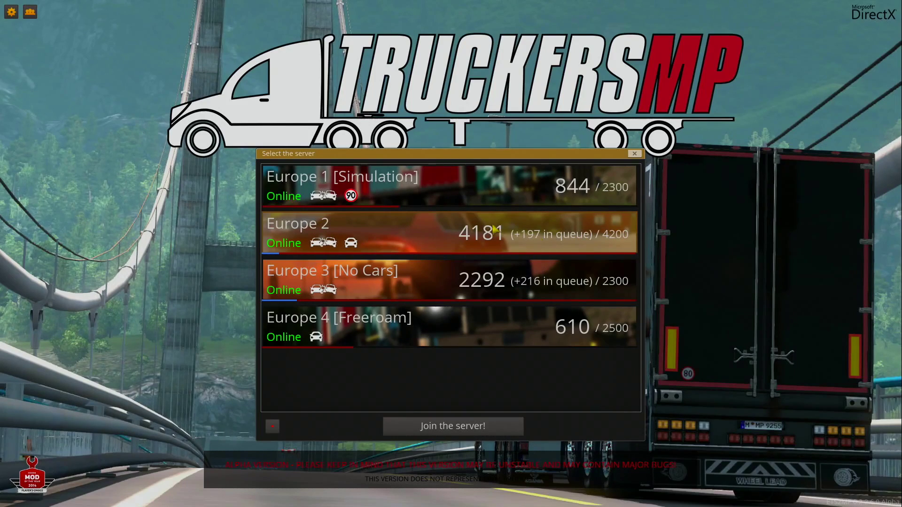
pyautogui.click(420, 194)
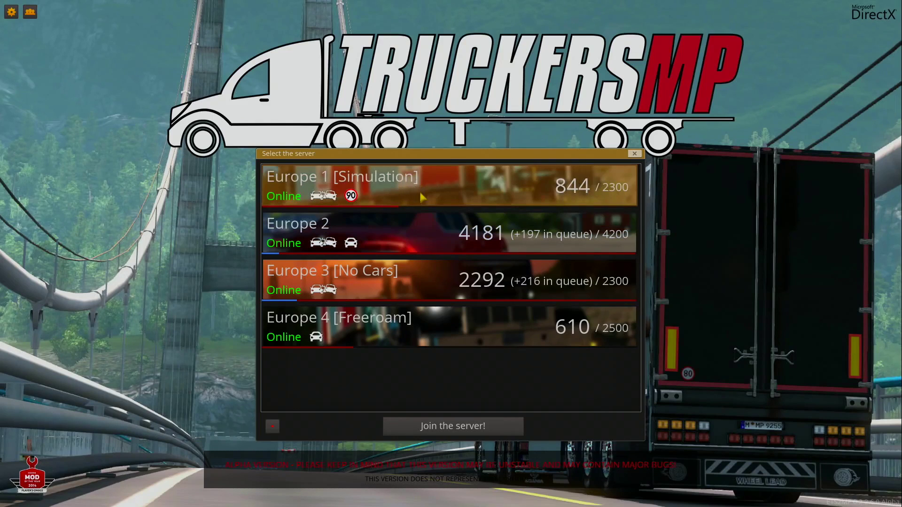
pyautogui.click(456, 292)
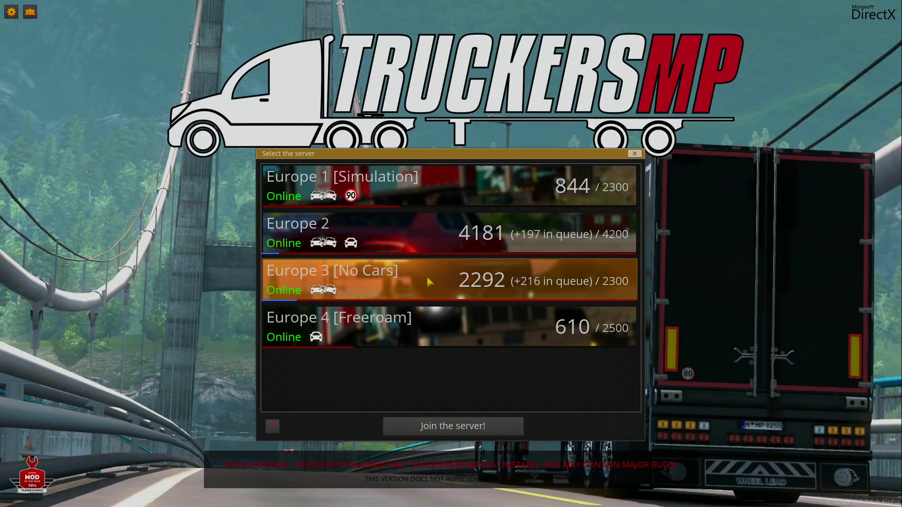
pyautogui.click(416, 225)
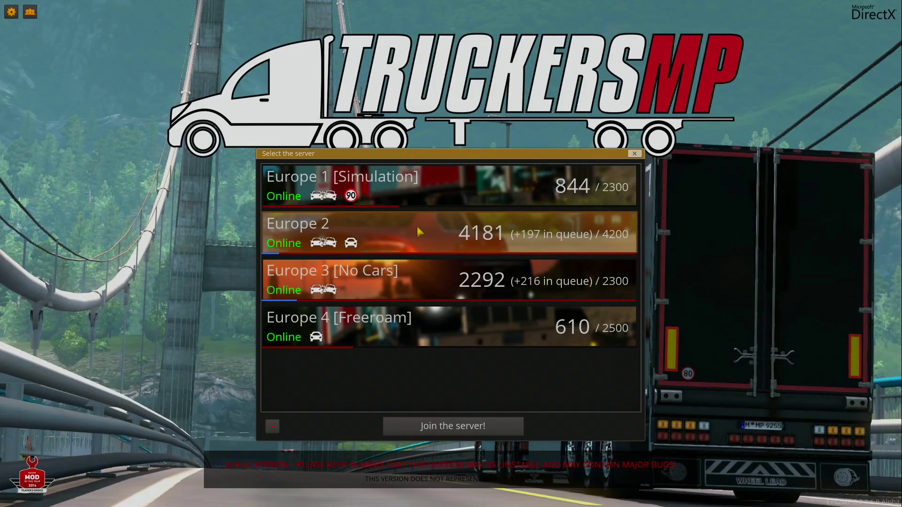
pyautogui.click(372, 183)
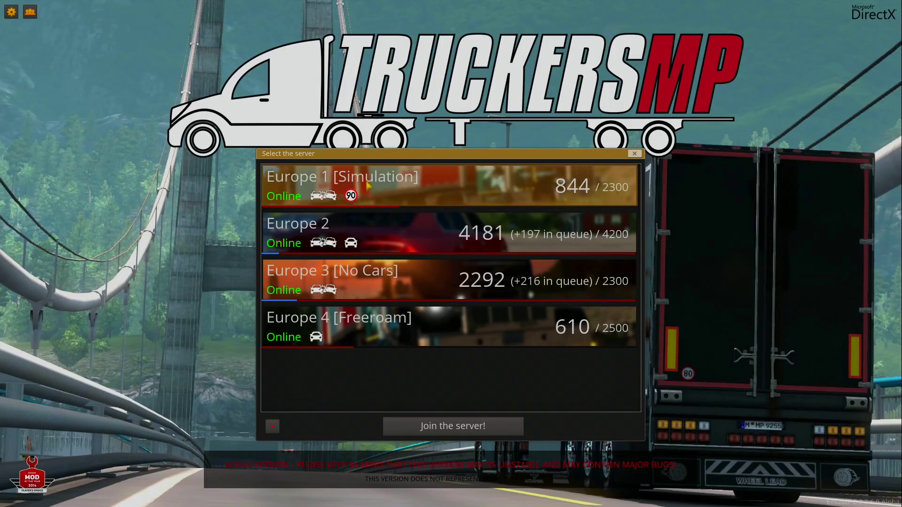
pyautogui.moveTo(322, 200)
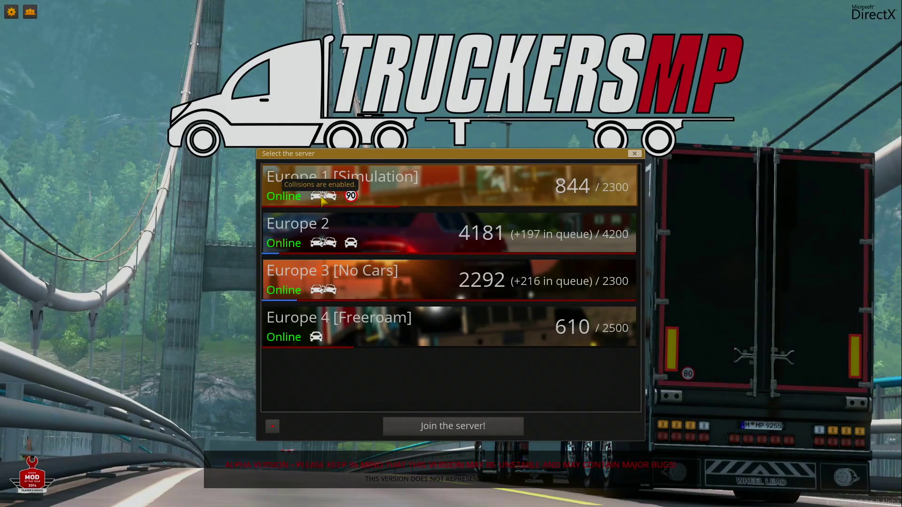
pyautogui.moveTo(352, 198)
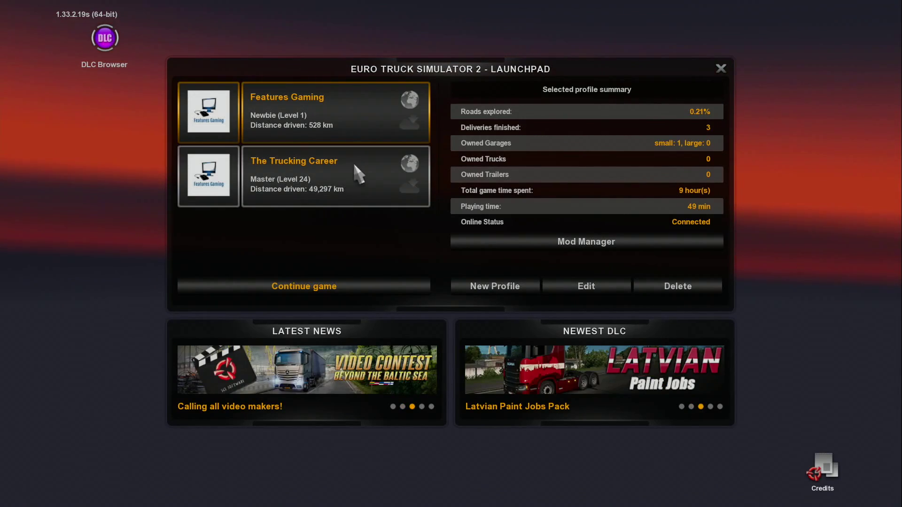
pyautogui.click(527, 239)
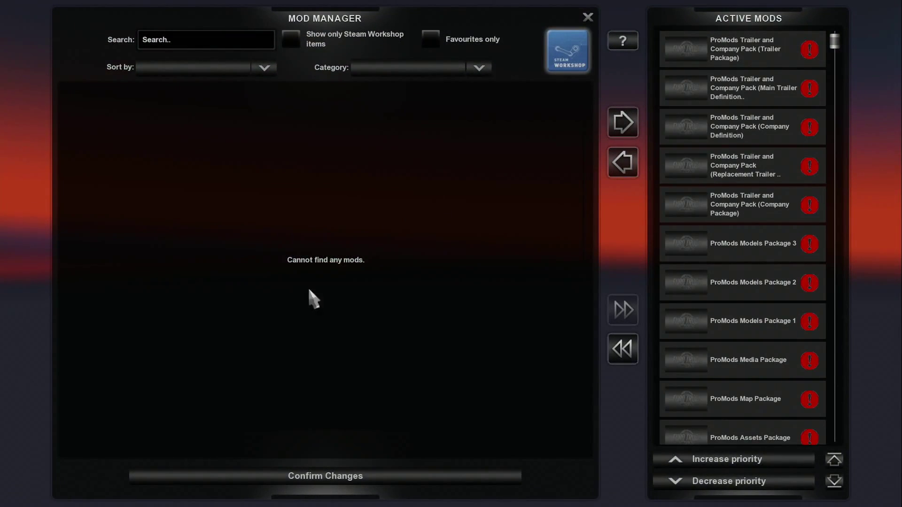
pyautogui.scroll(-10, 694, 91)
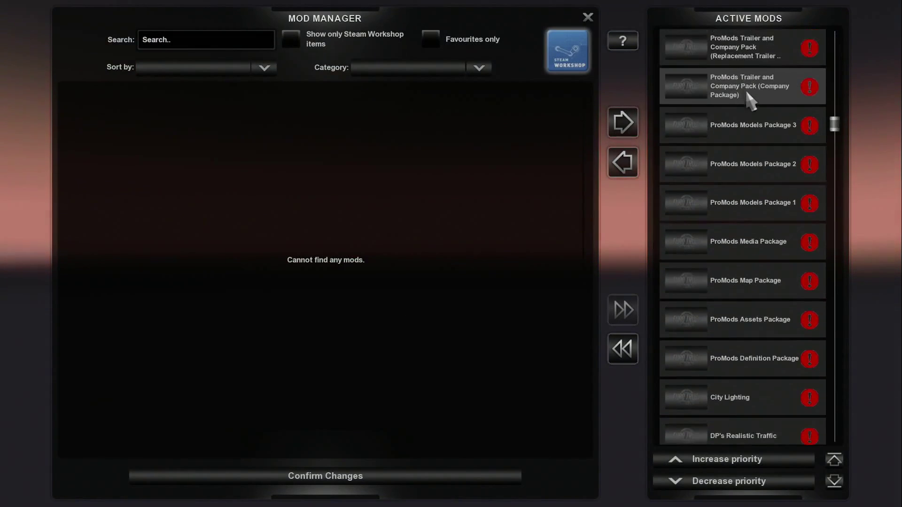
pyautogui.scroll(-4, 756, 312)
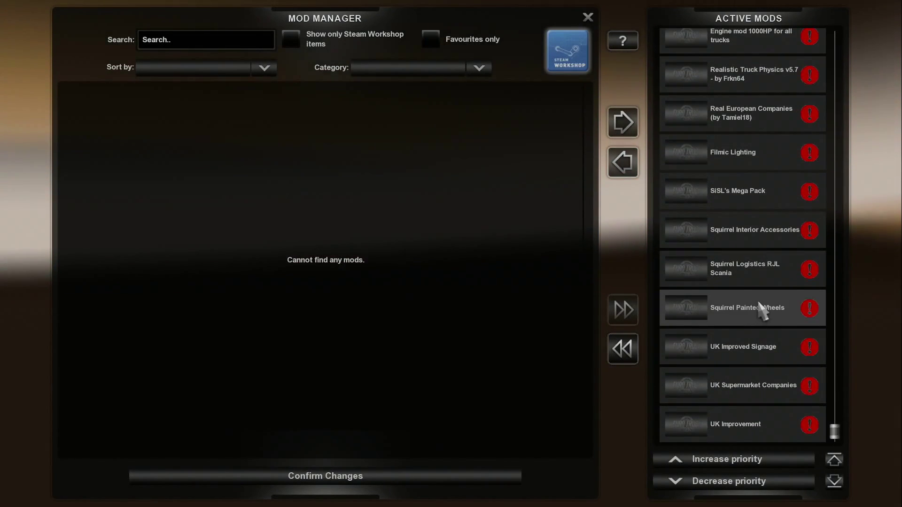
pyautogui.scroll(8, 759, 311)
pyautogui.scroll(7, 756, 289)
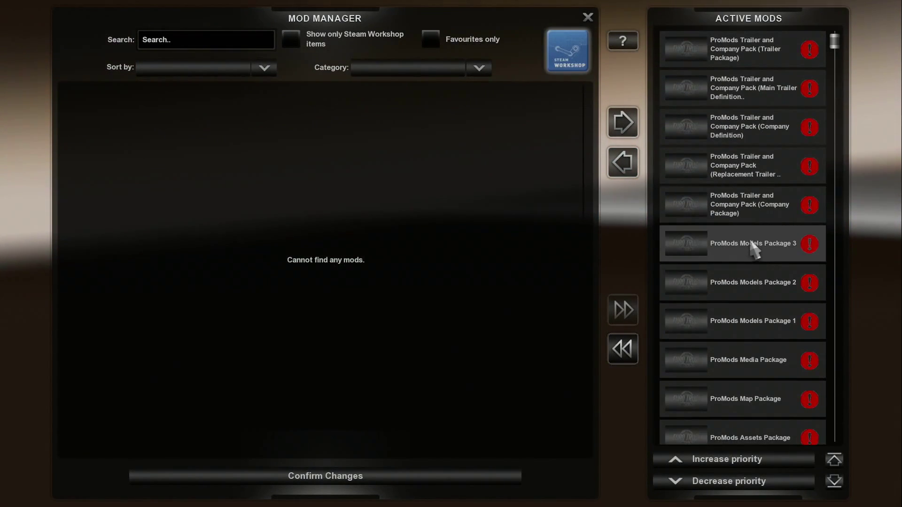
pyautogui.click(590, 20)
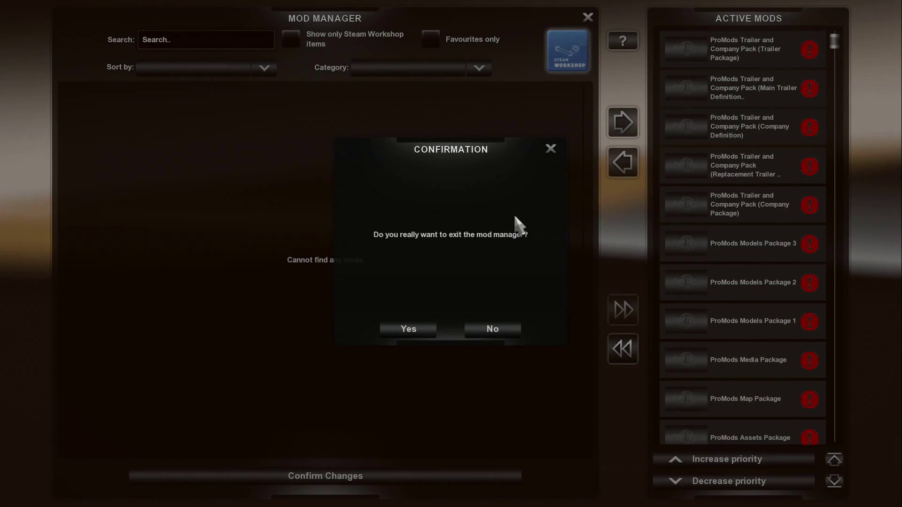
pyautogui.click(408, 328)
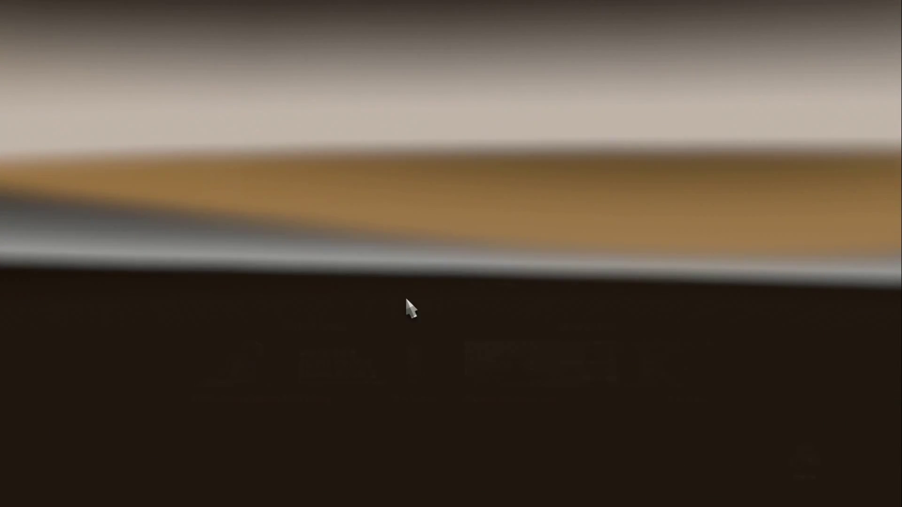